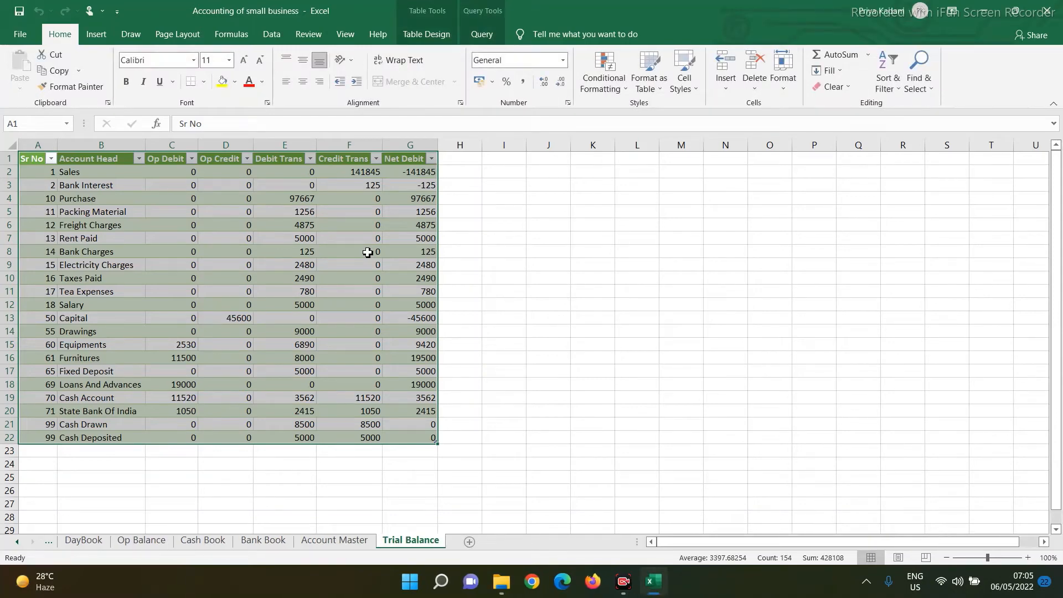
# Step: Show the list of the workbook's queries and connections beside the Trial Balance sheet
pyautogui.click(581, 319)
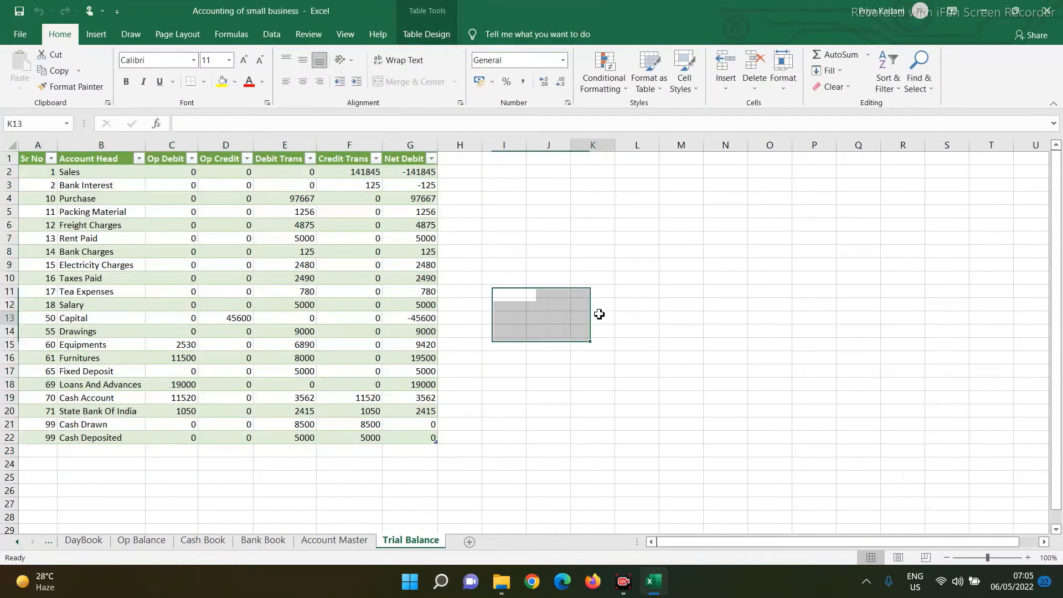
pyautogui.click(271, 35)
pyautogui.click(319, 54)
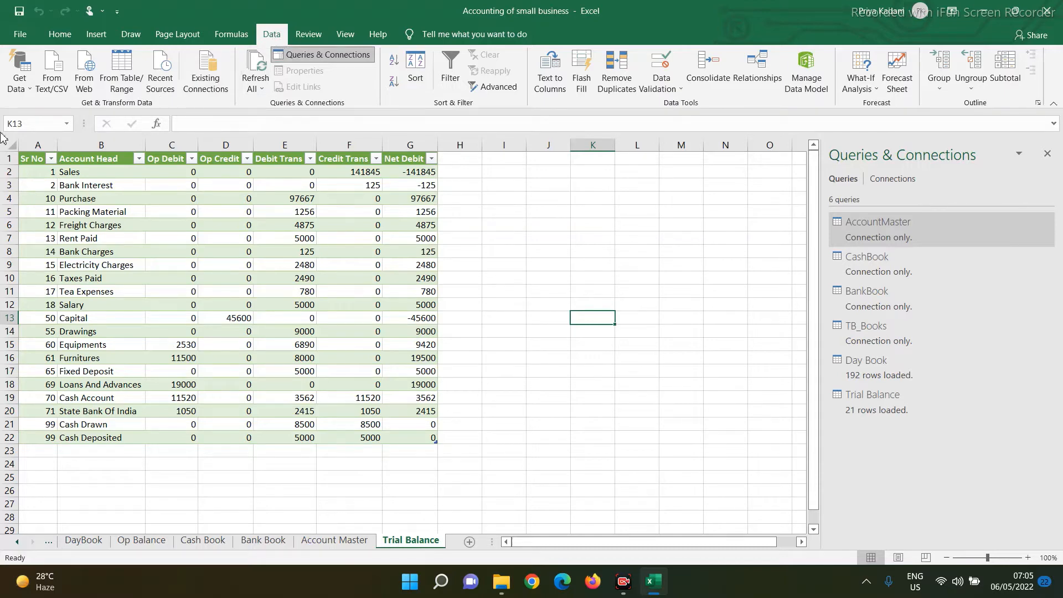
# Step: Import data from the Excel workbook Sales in the folder "20 Power Query - Add Sales Register"
pyautogui.click(19, 78)
pyautogui.moveTo(31, 113)
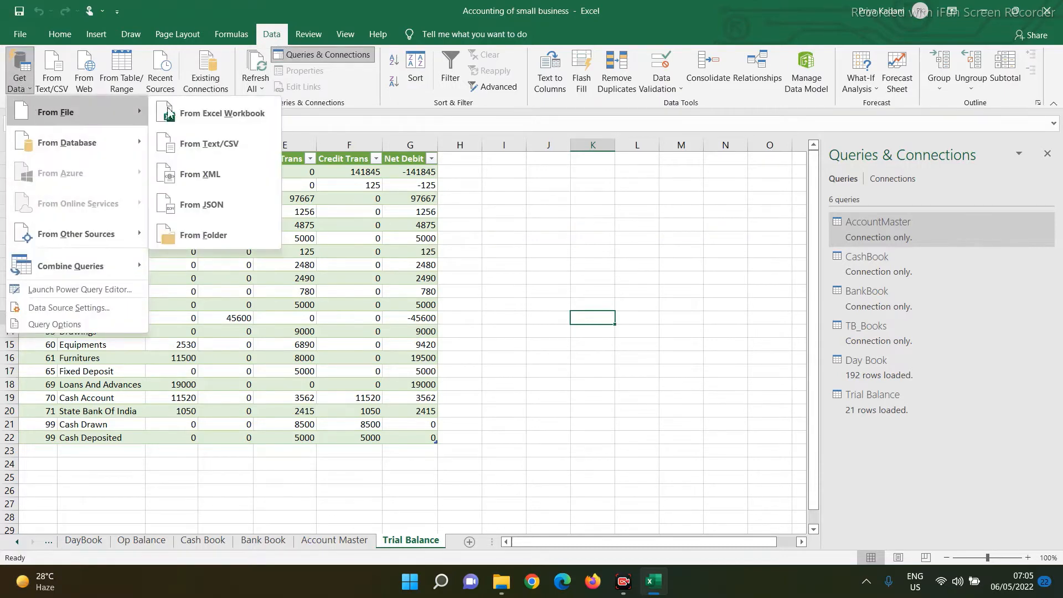
pyautogui.click(211, 108)
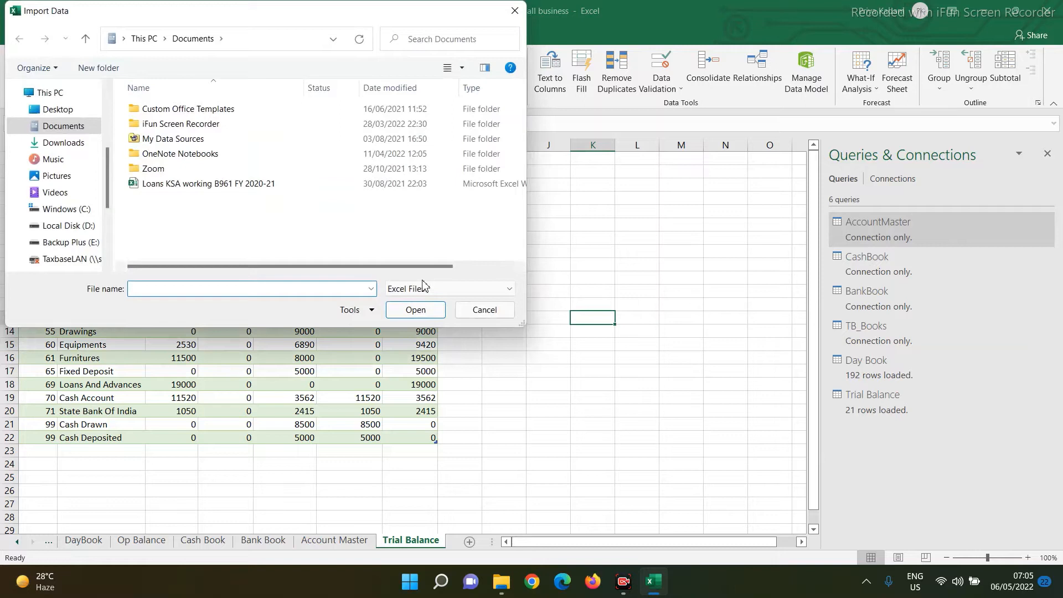
pyautogui.scroll(-3, 111, 224)
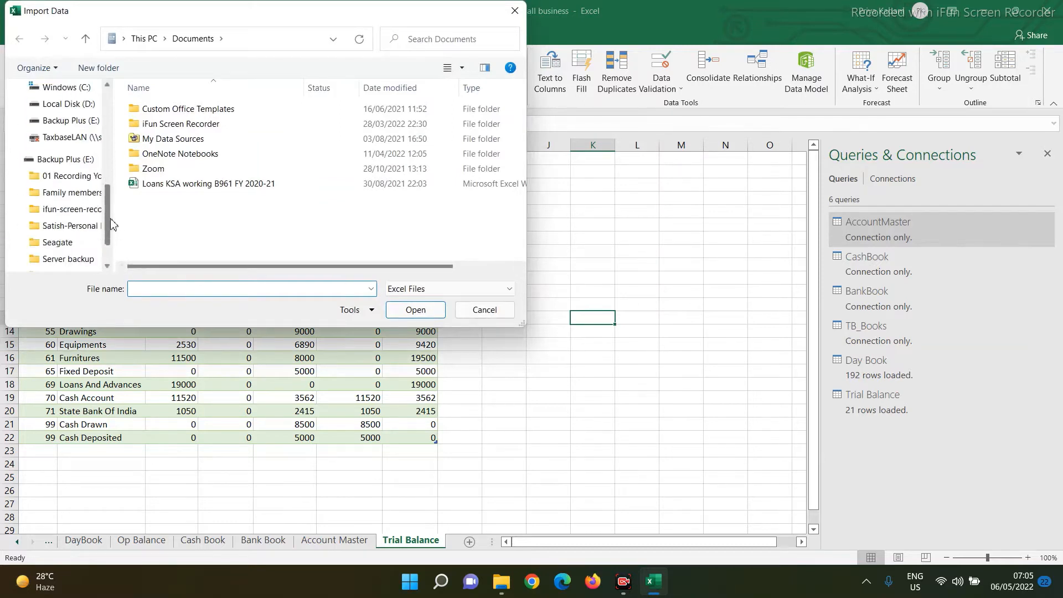
pyautogui.scroll(-1, 111, 224)
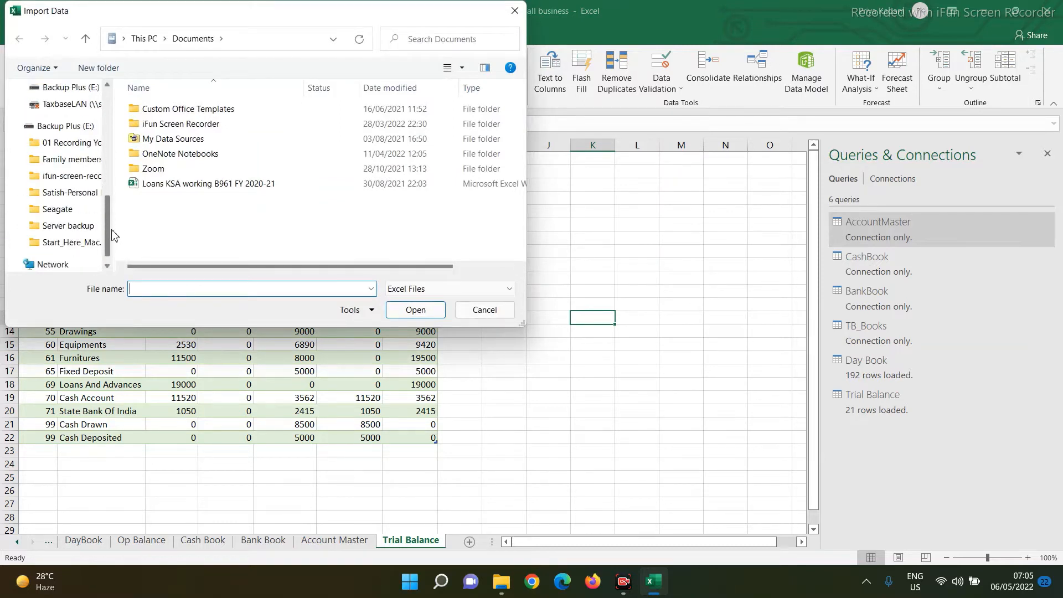
pyautogui.click(65, 143)
pyautogui.scroll(-5, 215, 158)
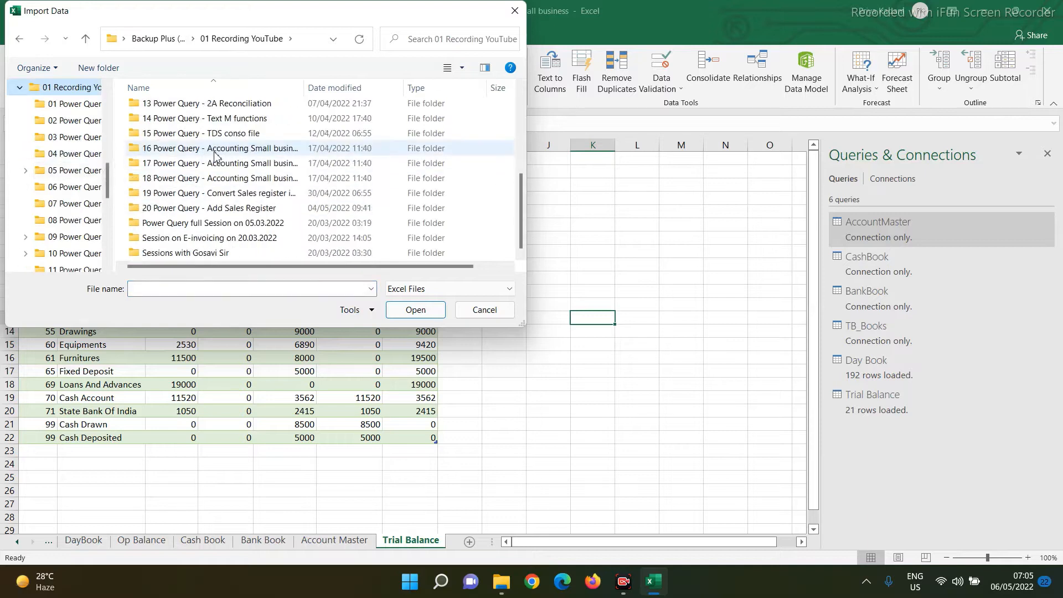
pyautogui.doubleClick(215, 213)
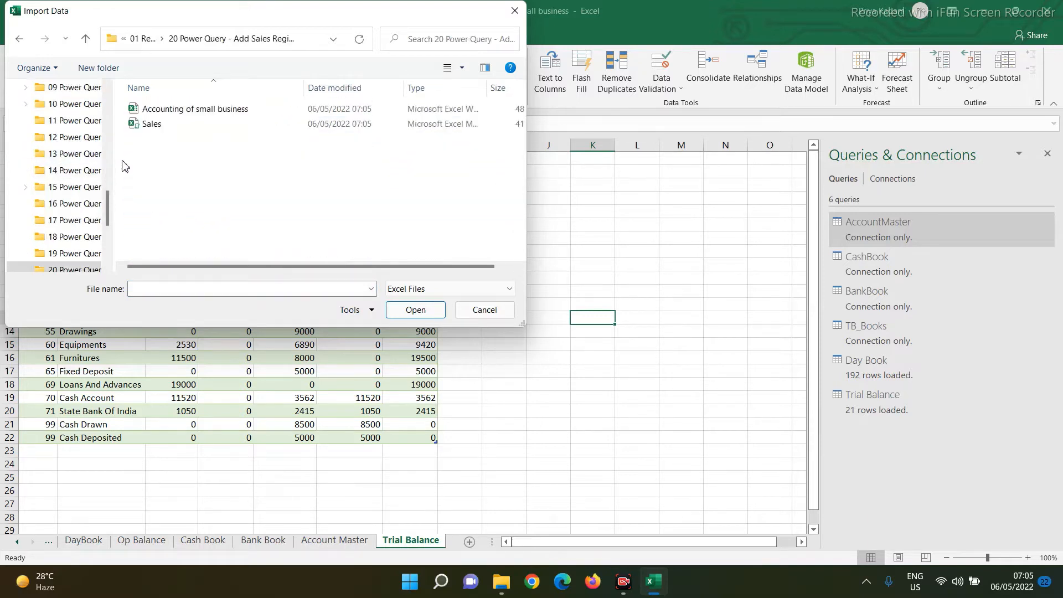
pyautogui.click(140, 124)
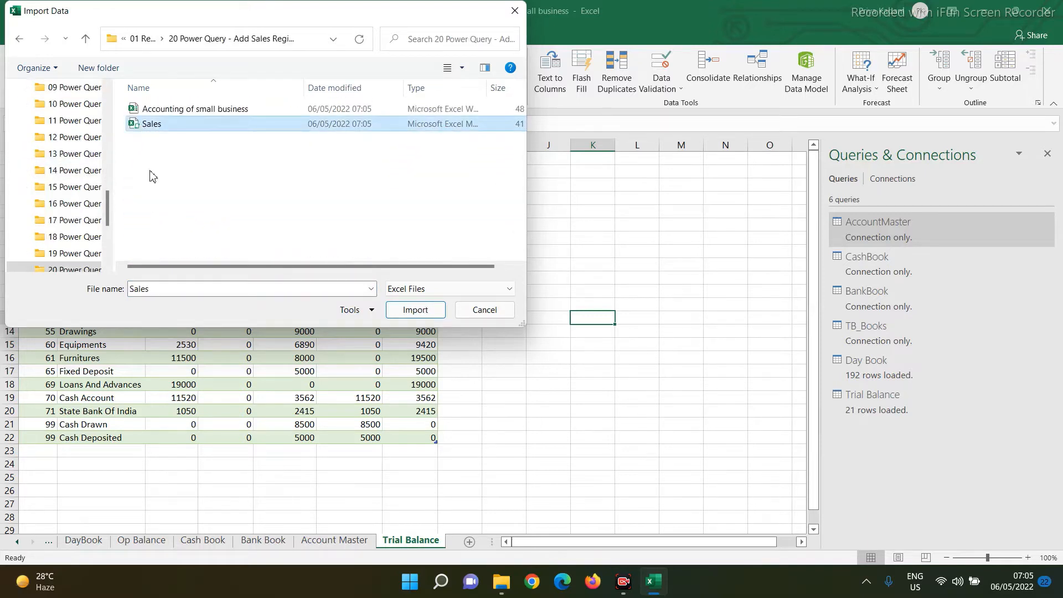
pyautogui.click(415, 309)
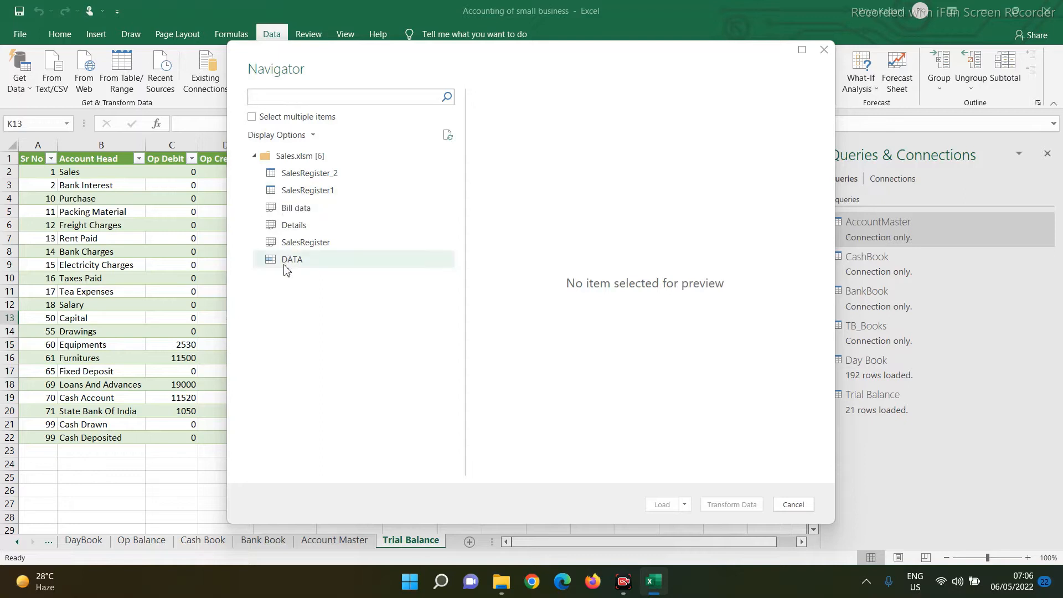
# Step: Load the SalesRegister sheet of Sales.xlsm as a query that only creates a connection
pyautogui.click(288, 245)
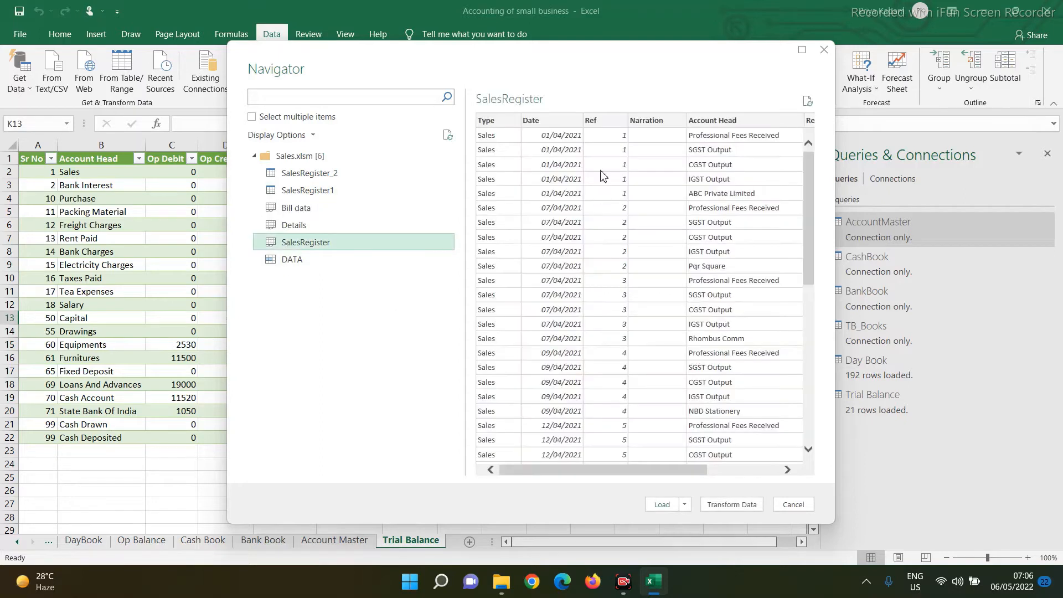
pyautogui.click(686, 505)
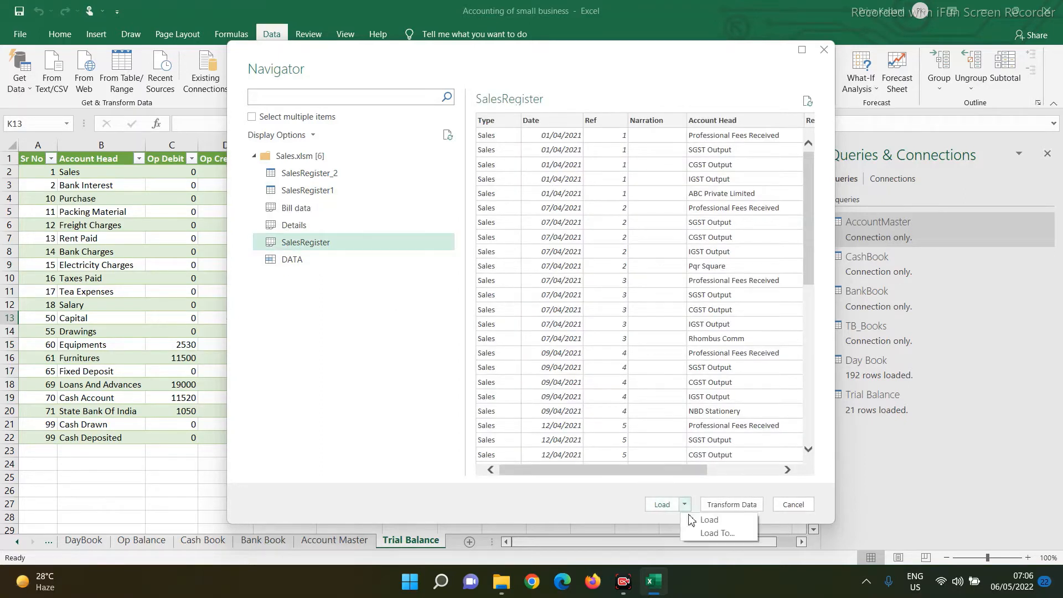
pyautogui.click(716, 534)
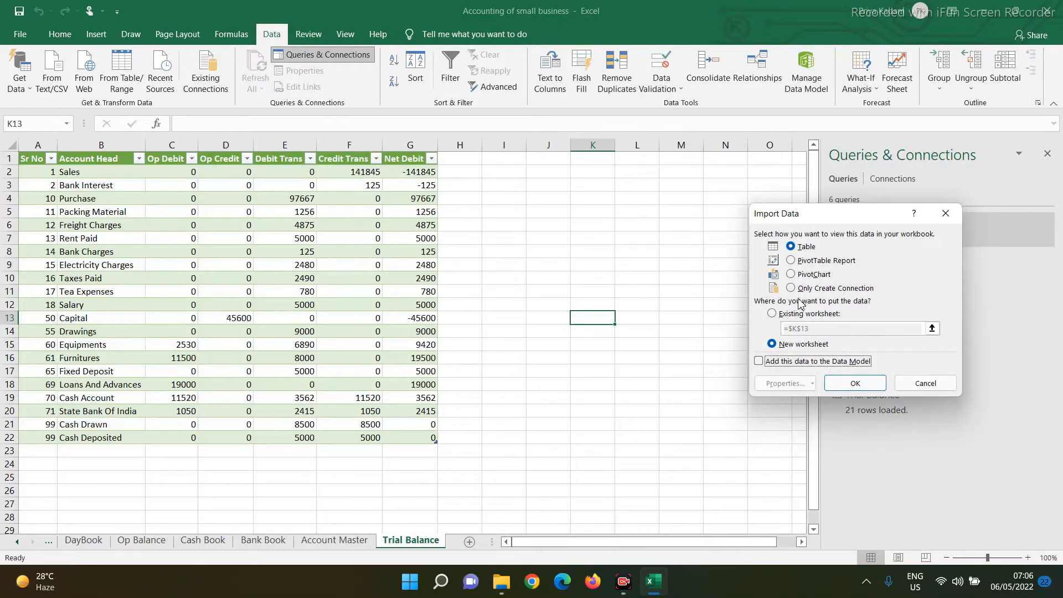
pyautogui.click(792, 288)
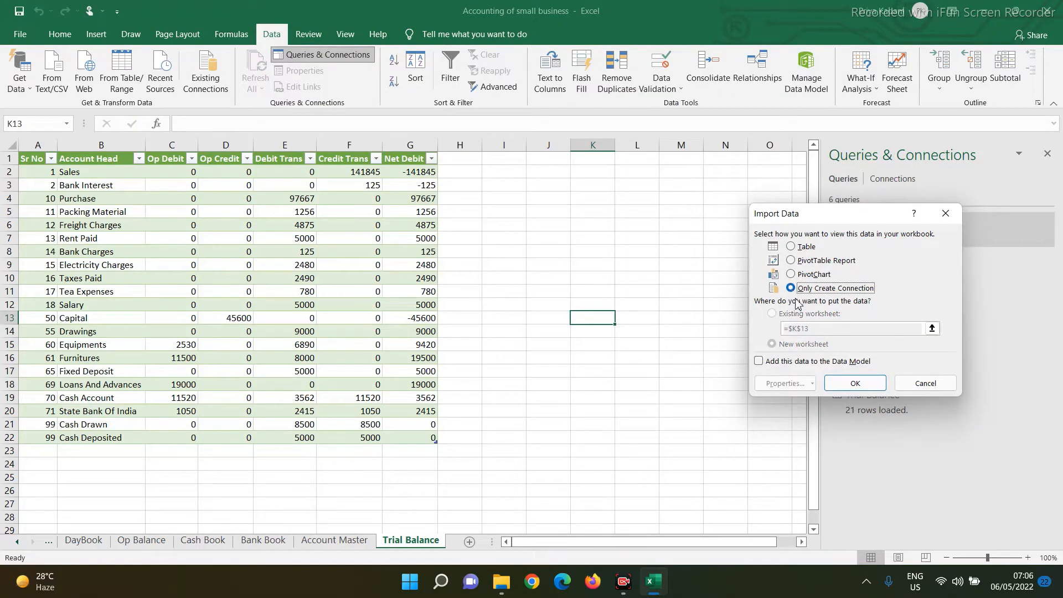
pyautogui.click(854, 383)
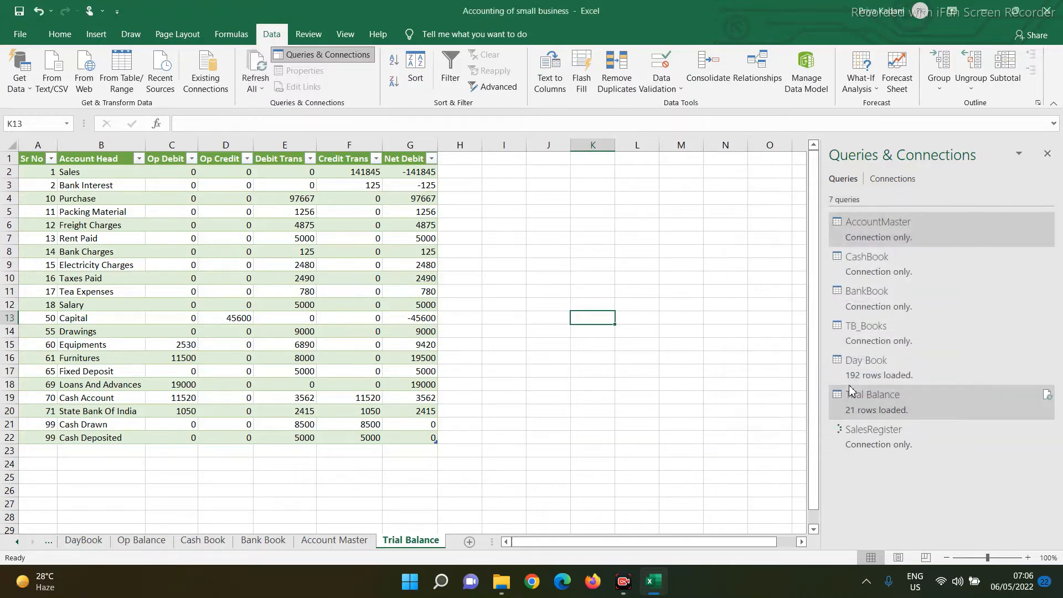
pyautogui.moveTo(864, 399)
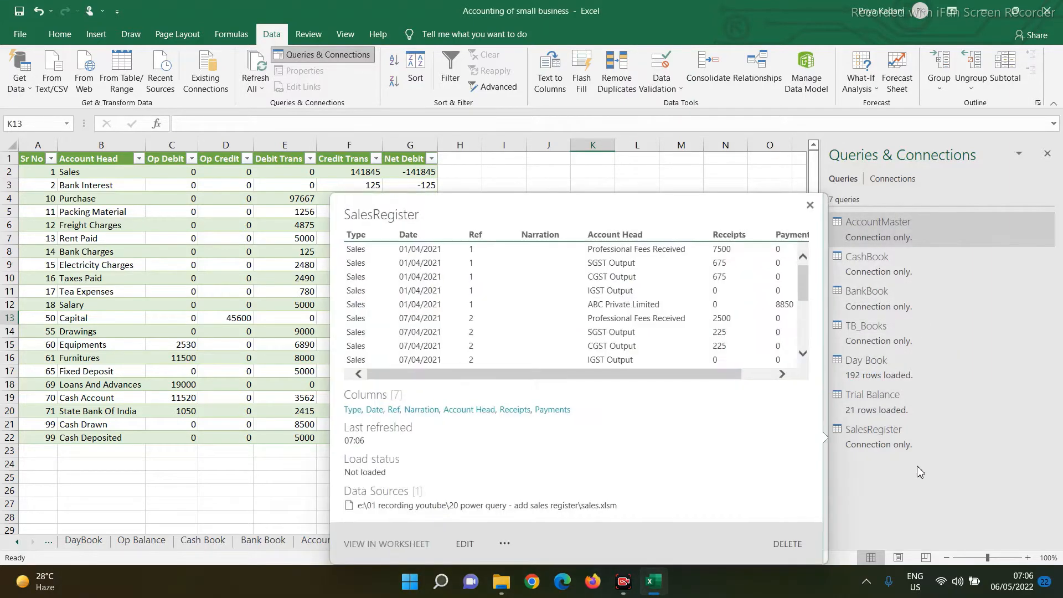
pyautogui.moveTo(877, 451)
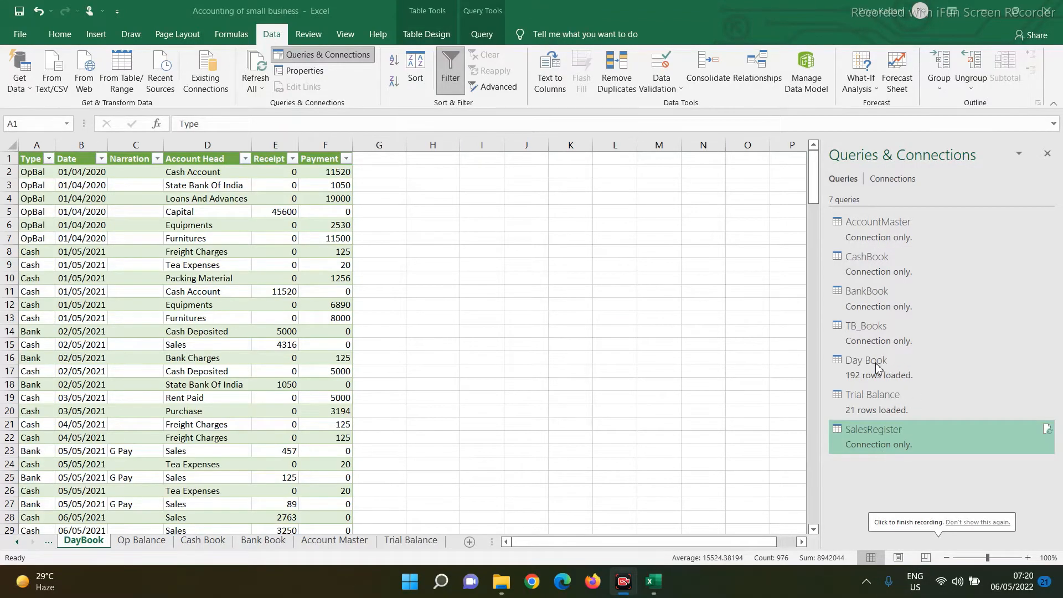
# Step: Append the SalesRegister table to the Day Book query in the Power Query Editor
pyautogui.doubleClick(876, 366)
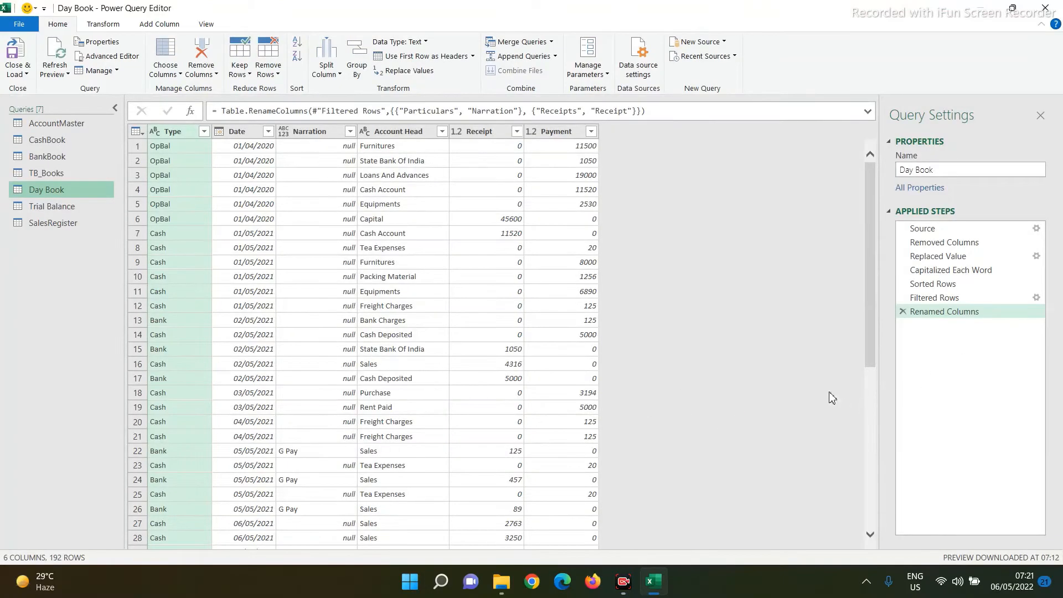
pyautogui.click(552, 43)
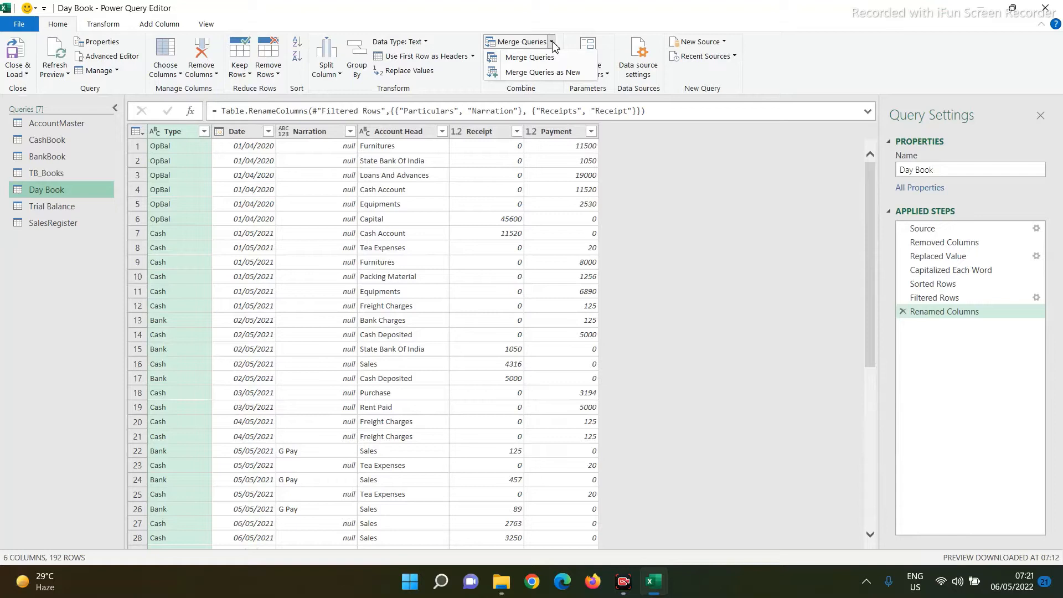
pyautogui.click(698, 250)
pyautogui.click(547, 58)
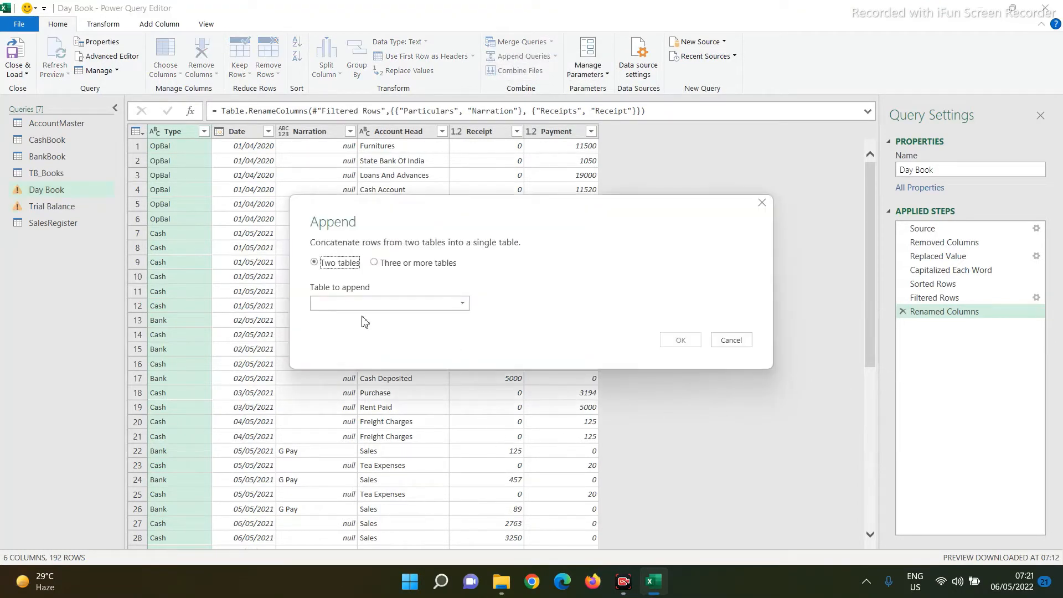
pyautogui.click(348, 305)
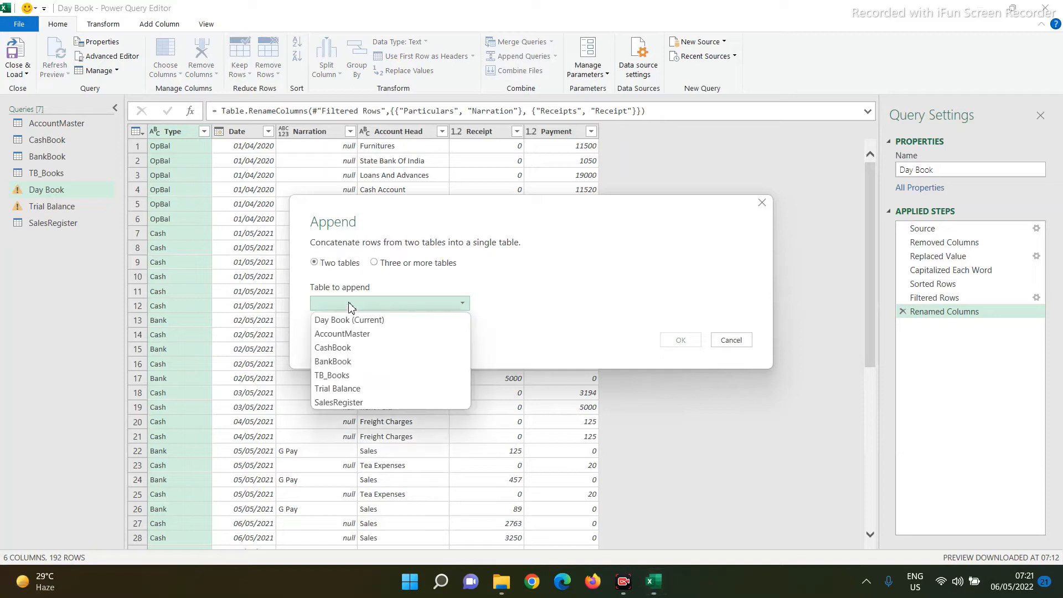
pyautogui.click(336, 403)
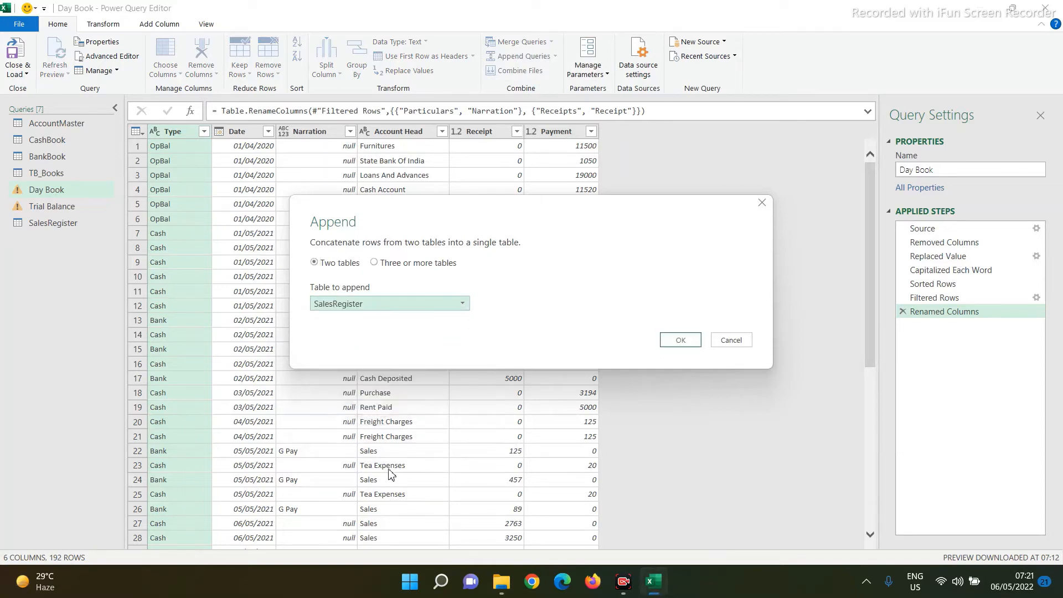
pyautogui.click(683, 340)
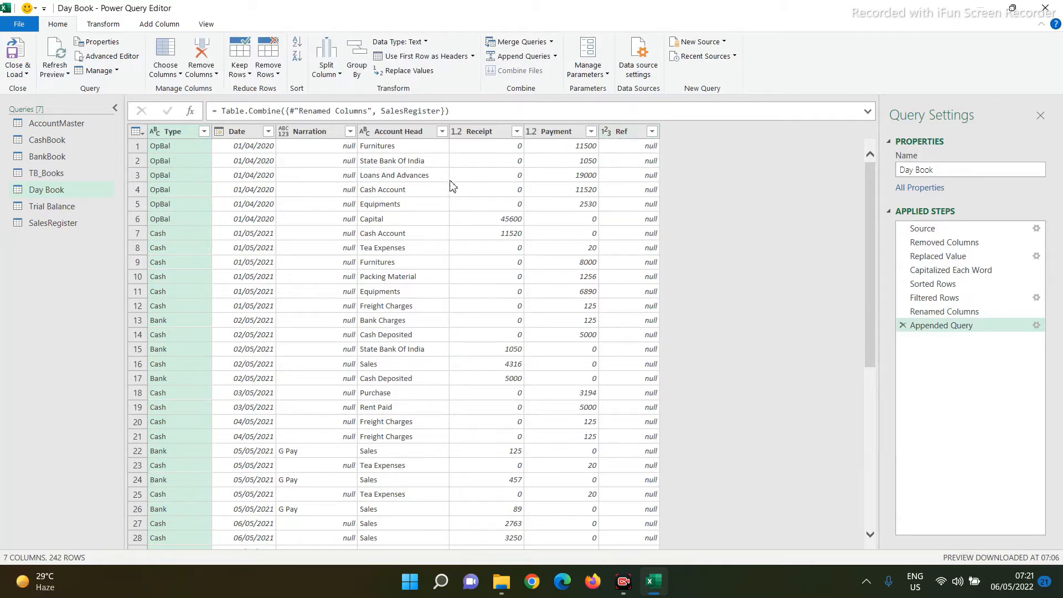
# Step: Move the Ref column between Date and Narration and check the appended sales rows at the end of the Day Book query
pyautogui.click(625, 132)
pyautogui.moveTo(634, 138); pyautogui.dragTo(311, 123)
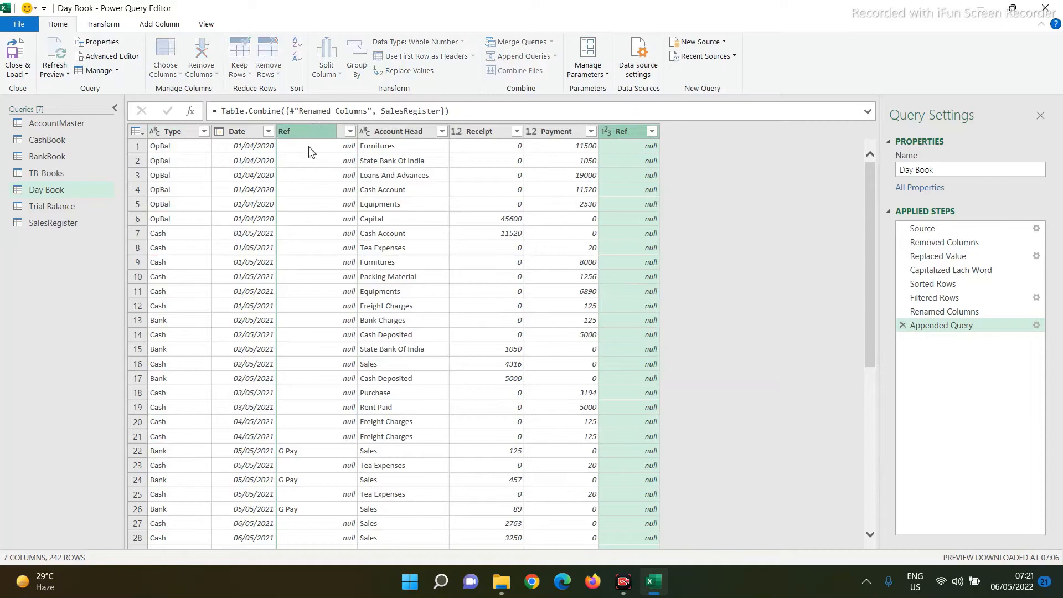
pyautogui.scroll(-20, 424, 302)
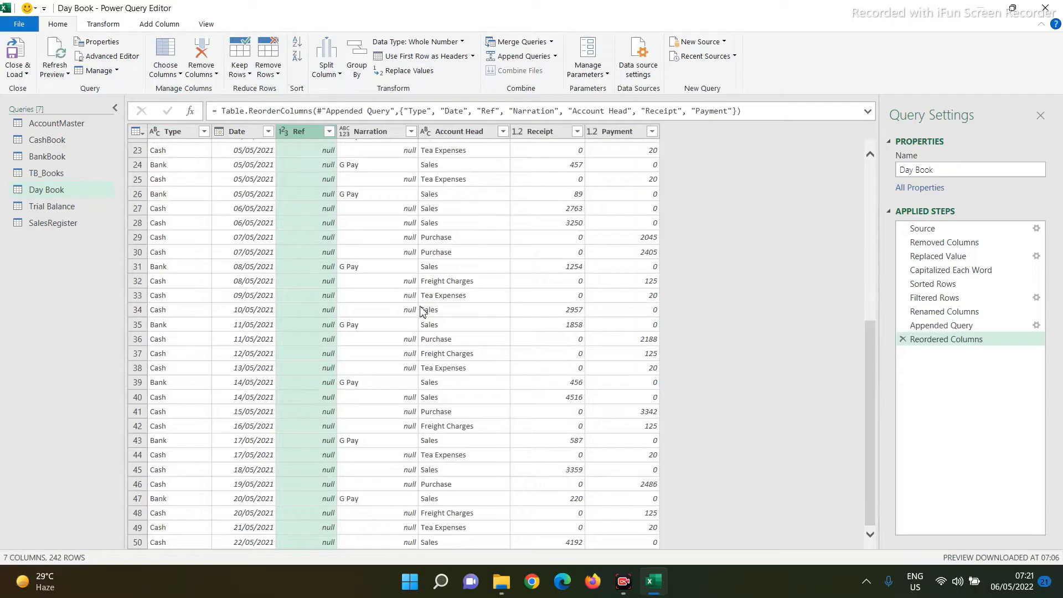
pyautogui.scroll(-20, 422, 311)
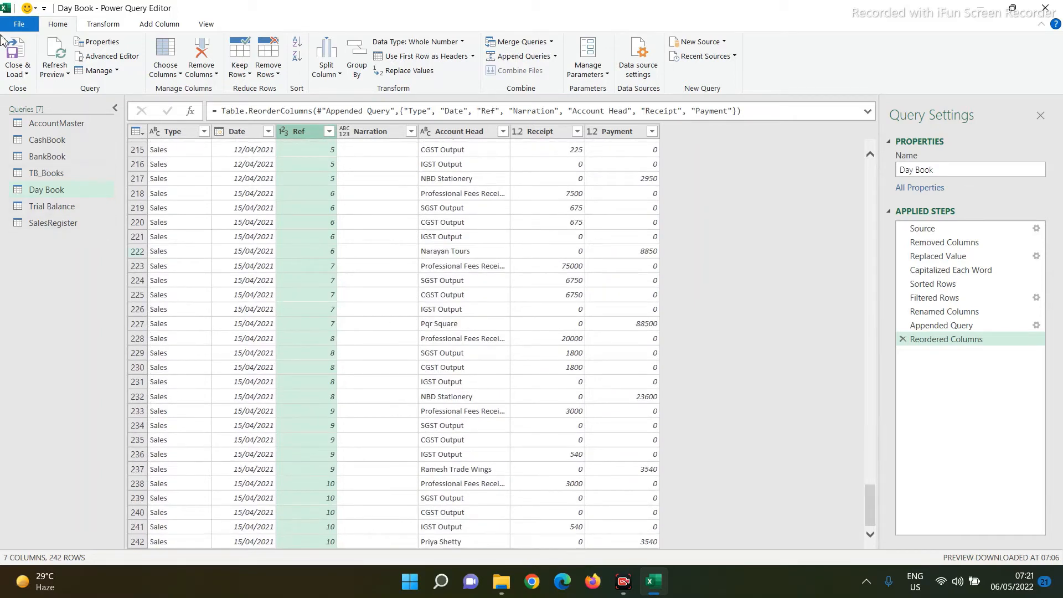
# Step: Close the query editor and load the updated Day Book query into the DayBook sheet
pyautogui.click(19, 24)
pyautogui.click(29, 54)
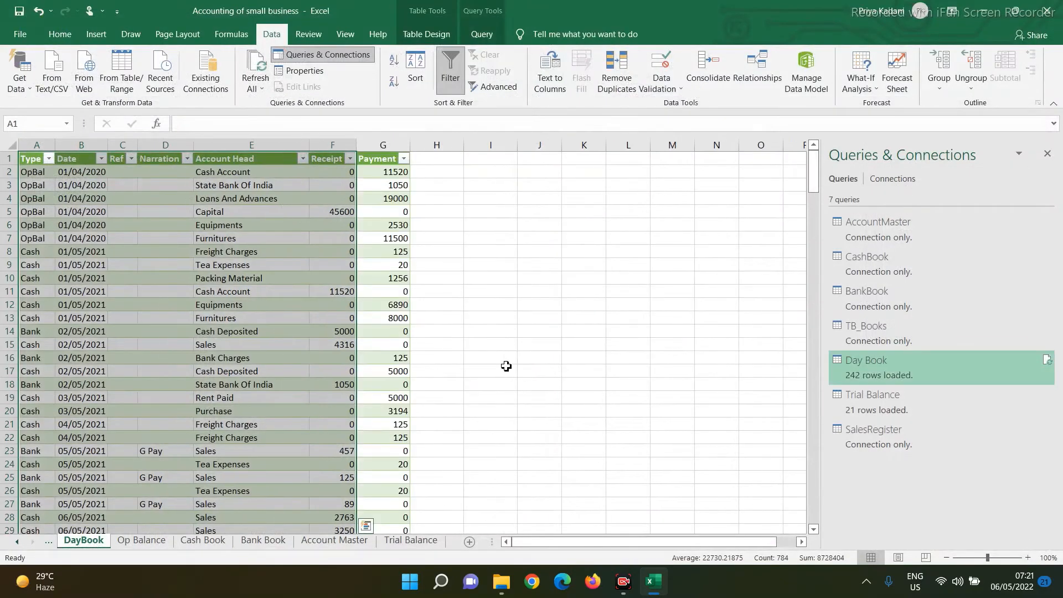
pyautogui.click(253, 347)
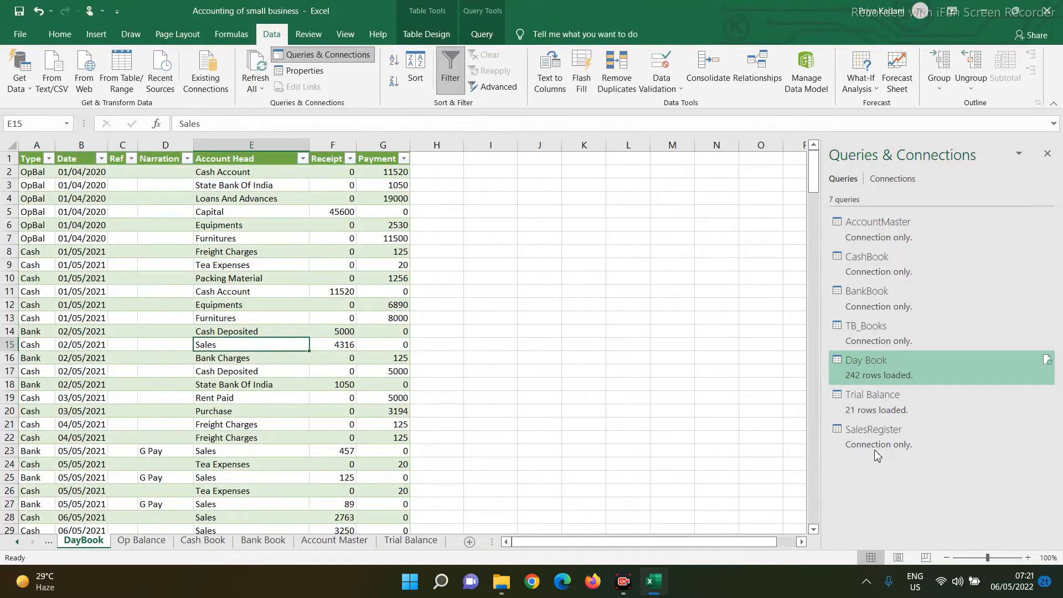
# Step: Review the Trial Balance query in the editor, then refresh its sheet table and check the Net Debit total
pyautogui.doubleClick(873, 406)
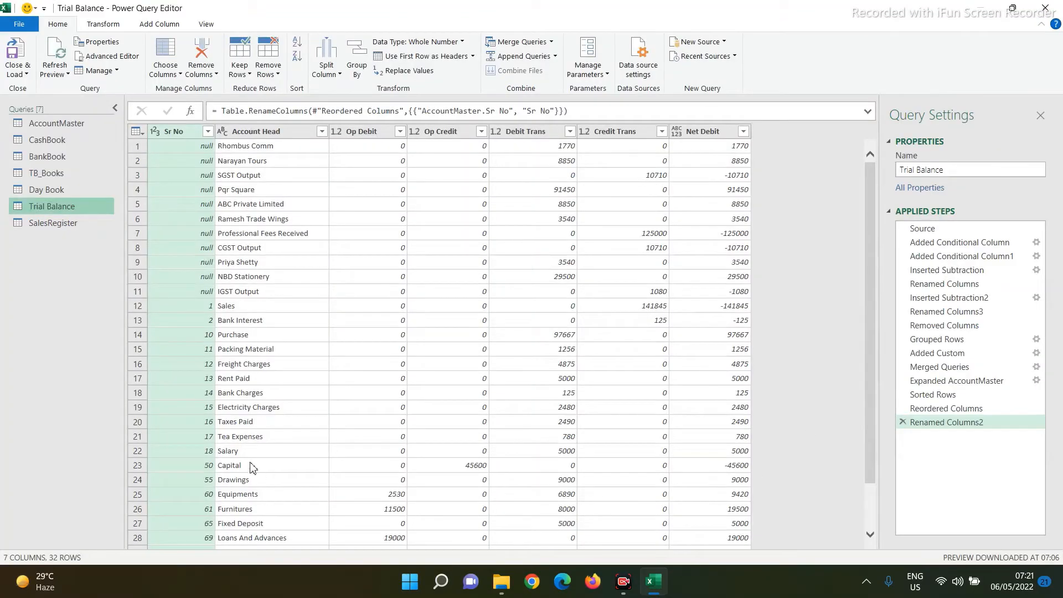
pyautogui.click(19, 72)
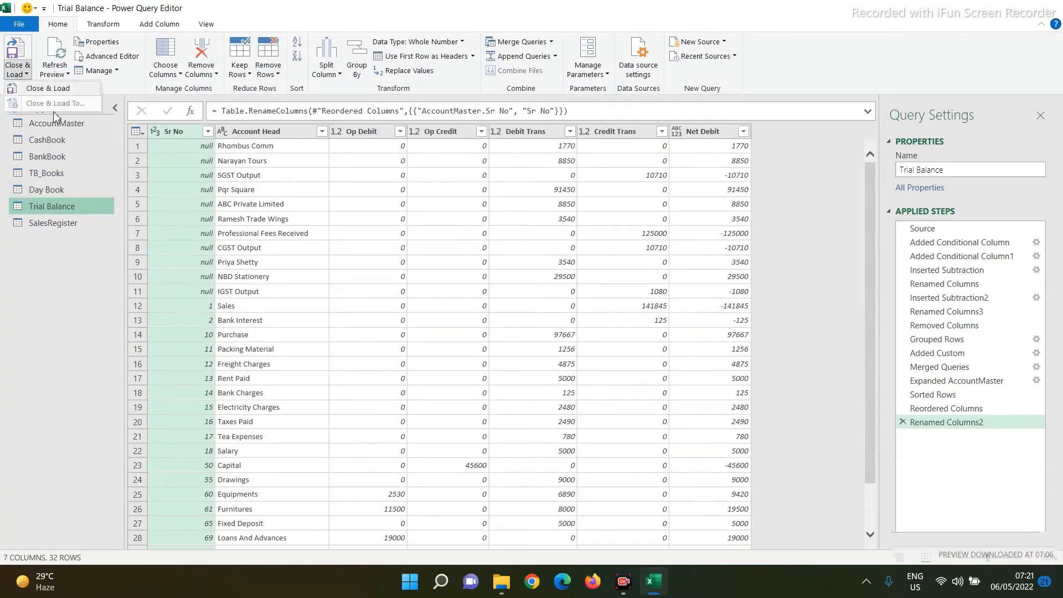
pyautogui.click(38, 88)
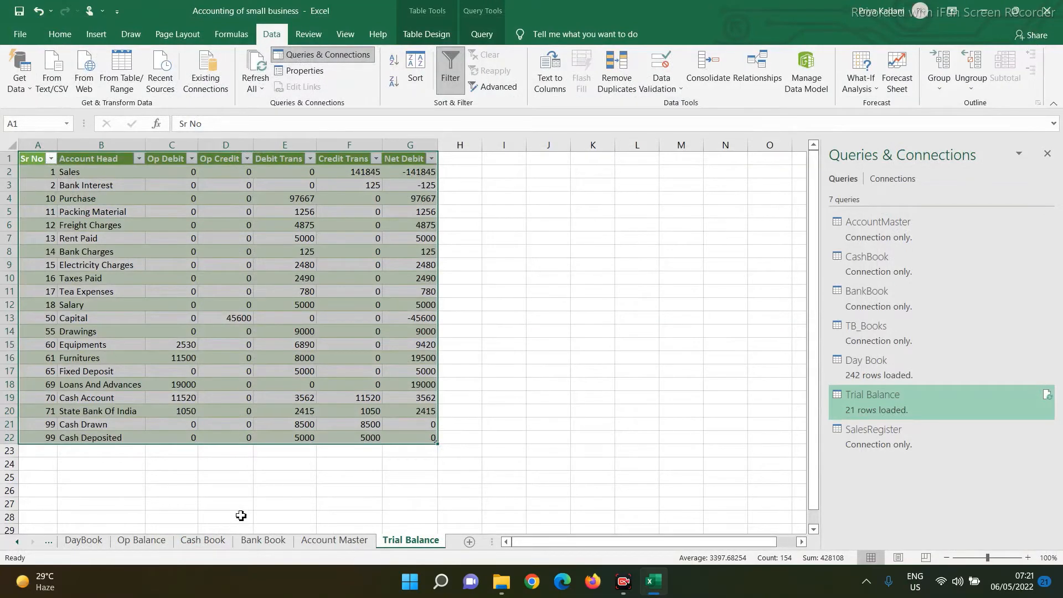
pyautogui.click(1048, 396)
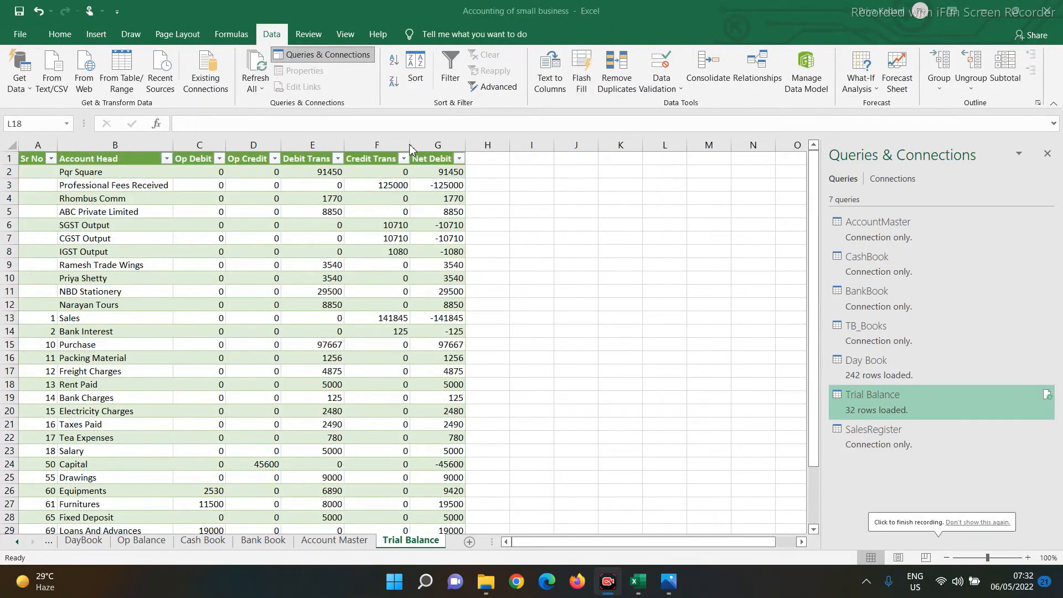
pyautogui.click(439, 145)
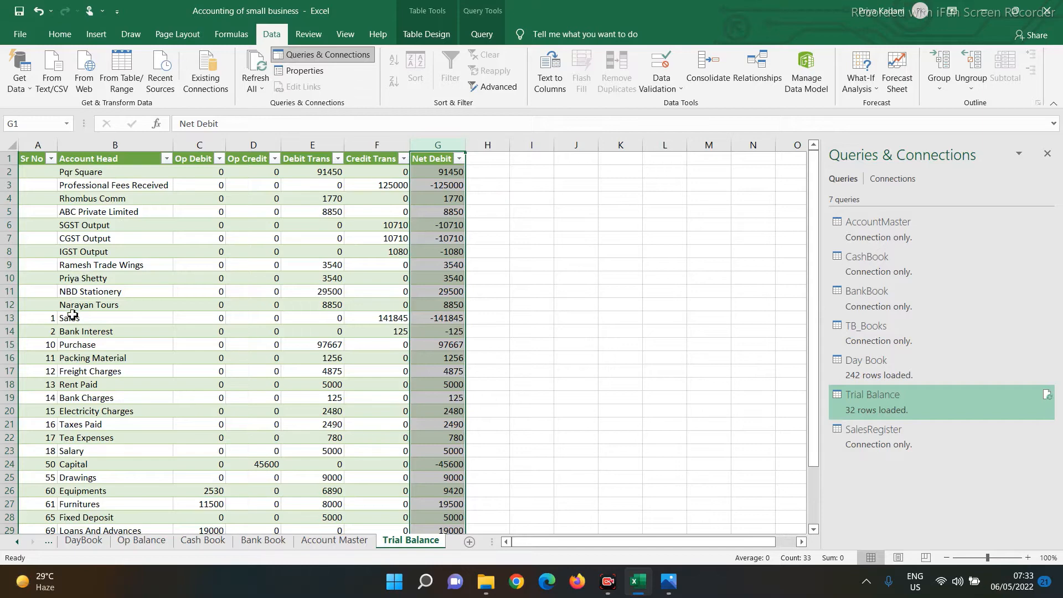
# Step: Insert 15 blank rows below State Bank Of India in the Account Master sheet
pyautogui.click(341, 541)
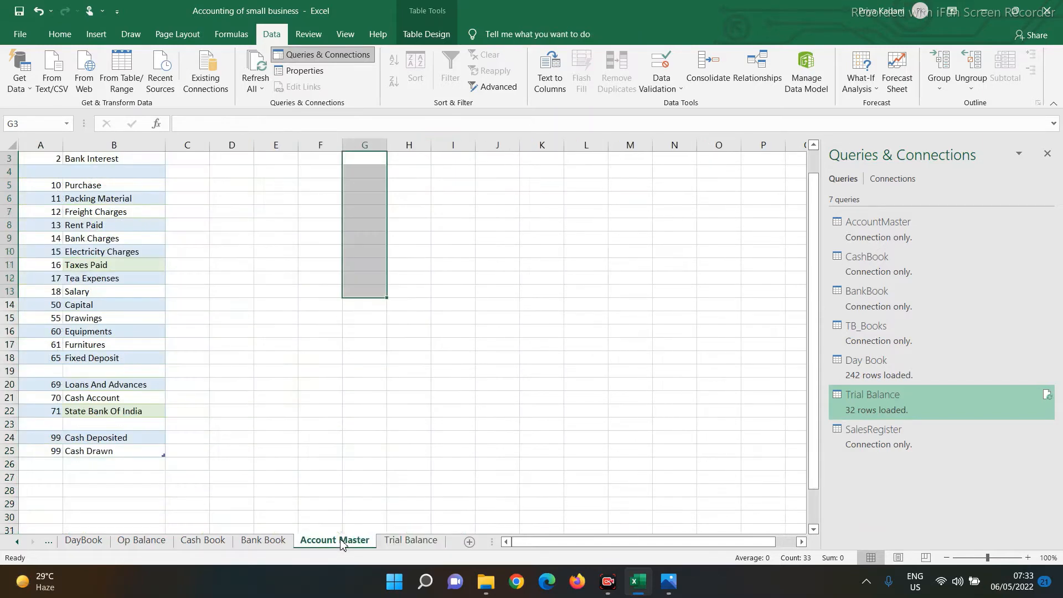
pyautogui.moveTo(2, 426); pyautogui.dragTo(5, 477)
pyautogui.rightClick(5, 345)
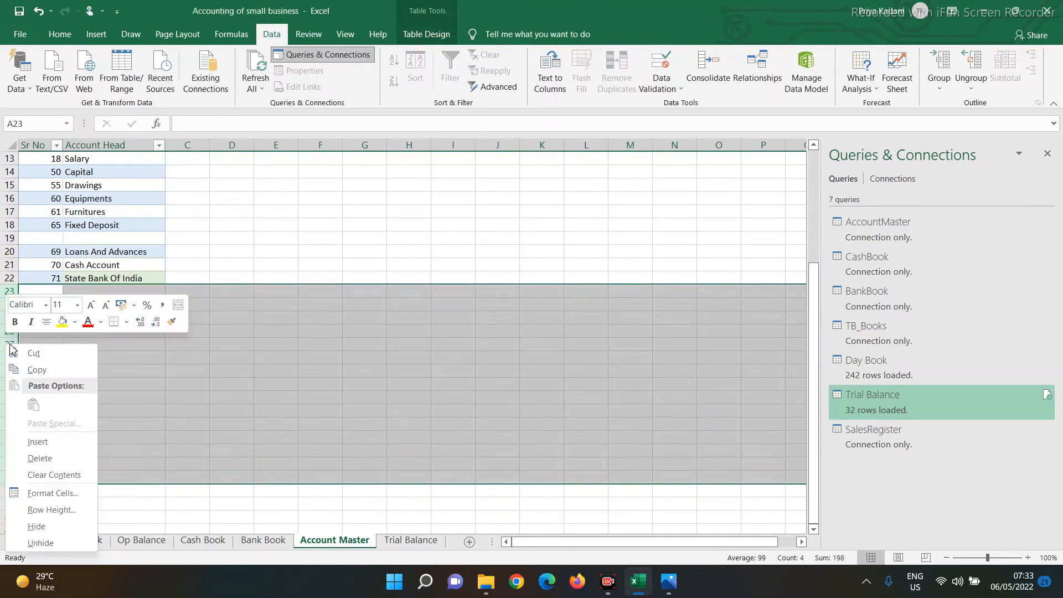
pyautogui.click(38, 442)
pyautogui.click(173, 370)
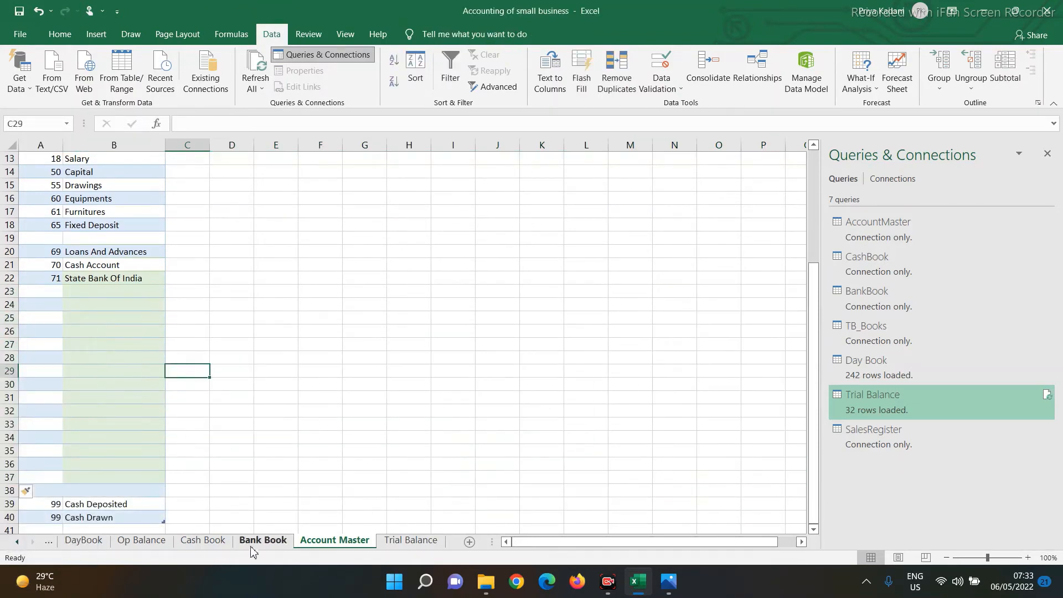
# Step: Copy the account heads without a Sr No from the Trial Balance, Pqr Square to Narayan Tours, into Account Master from cell B24
pyautogui.click(397, 546)
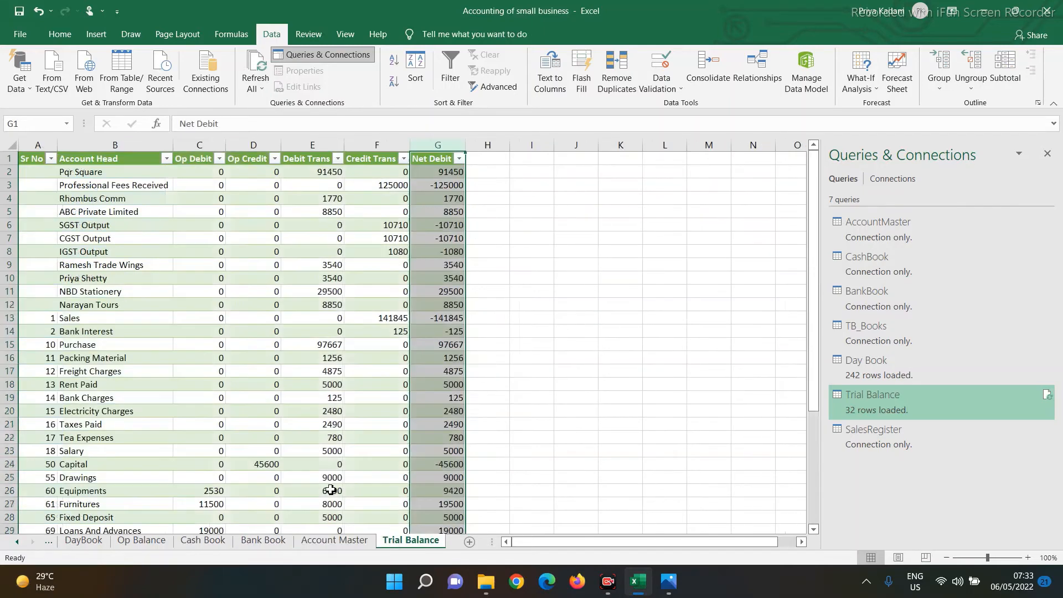
pyautogui.moveTo(83, 171); pyautogui.dragTo(80, 306)
pyautogui.hotkey('ctrl', 'c')
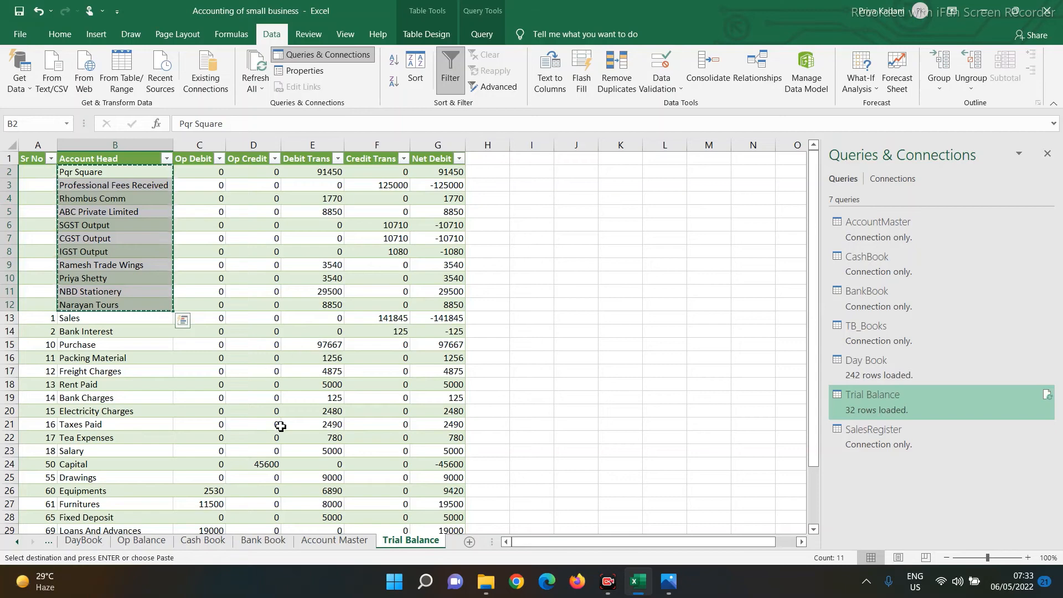
pyautogui.click(334, 540)
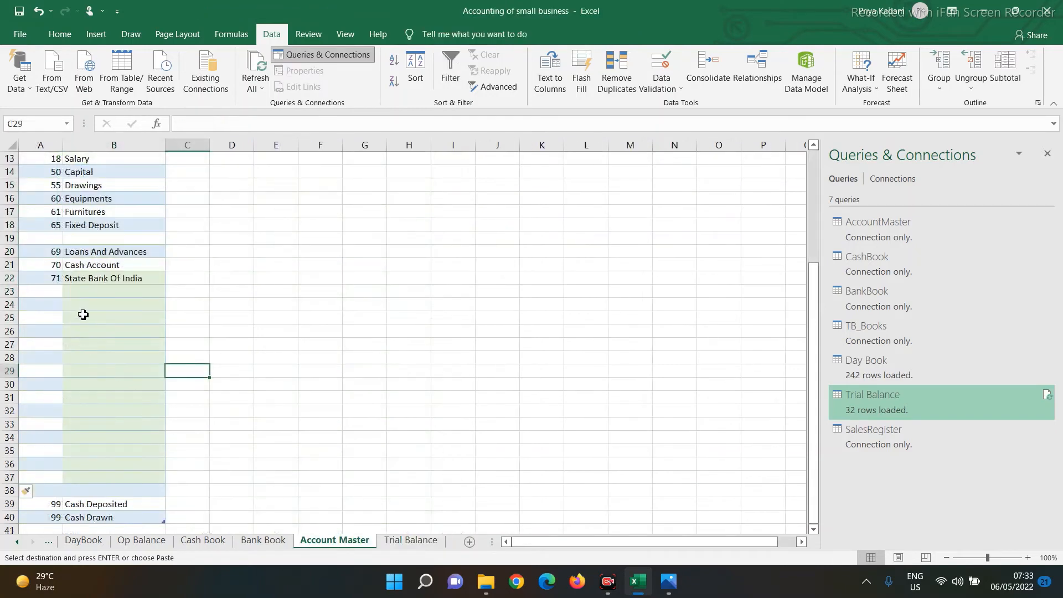
pyautogui.click(98, 303)
pyautogui.hotkey('ctrl', 'v')
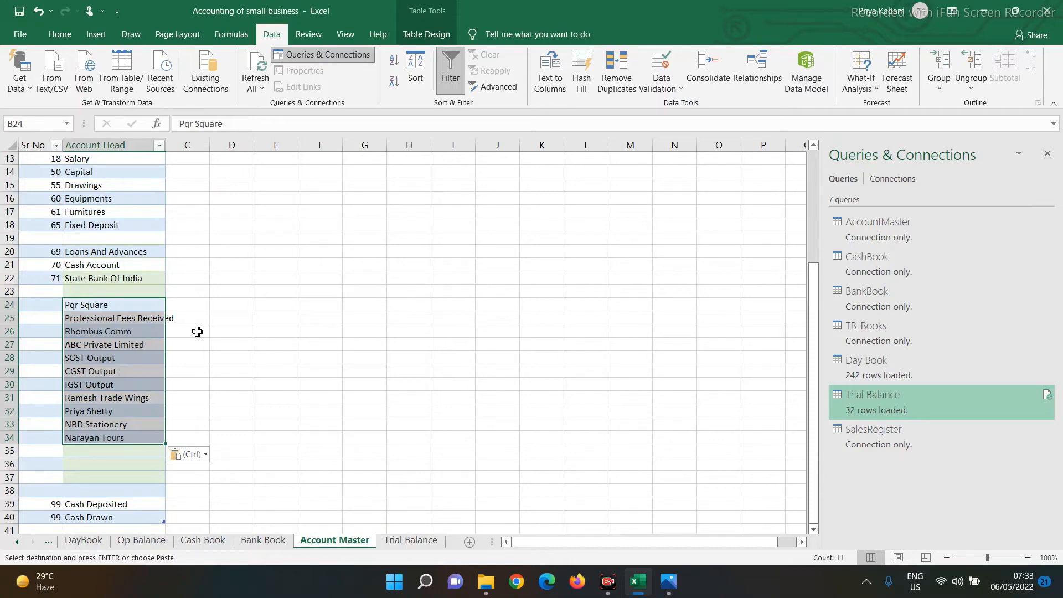
# Step: Enter Sr No 64 for Pqr Square, Rhombus Comm and ABC Private Limited in the Account Master
pyautogui.press('Left')
pyautogui.press('Up')
pyautogui.press('Up')
pyautogui.press('Up')
pyautogui.press('Up')
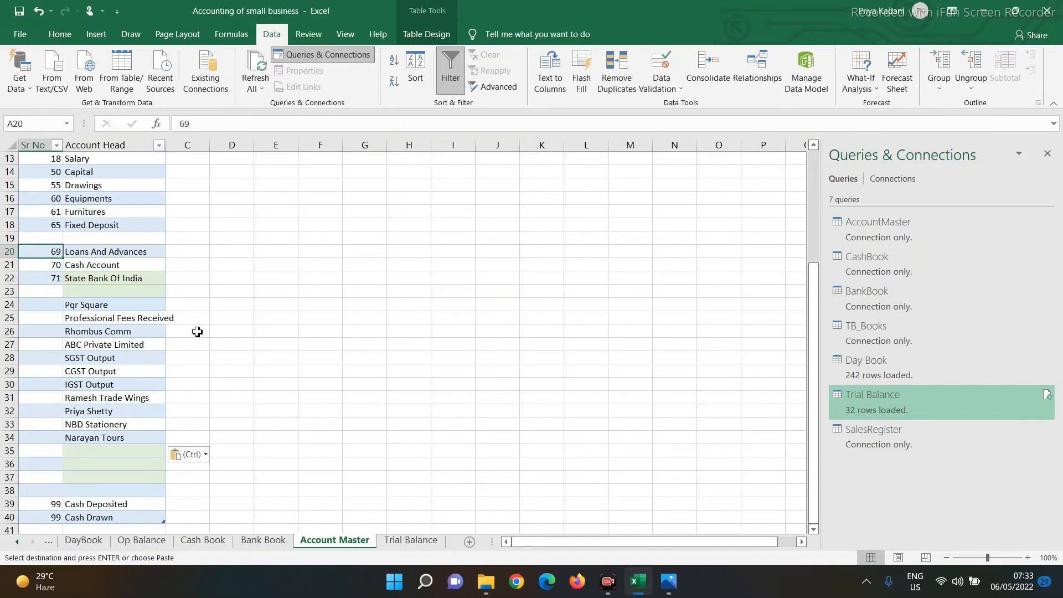
pyautogui.press('Up')
pyautogui.press('Up')
pyautogui.press('Down')
pyautogui.press('Down')
pyautogui.press('Down')
pyautogui.press('Down')
pyautogui.press('Down')
pyautogui.press('Down')
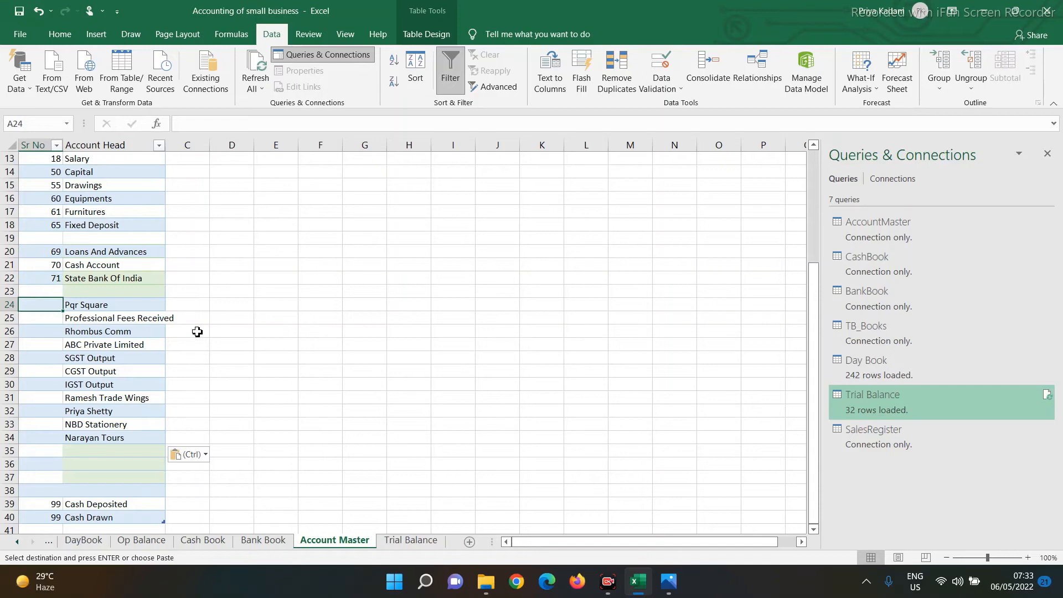
pyautogui.write('64')
pyautogui.press('Return')
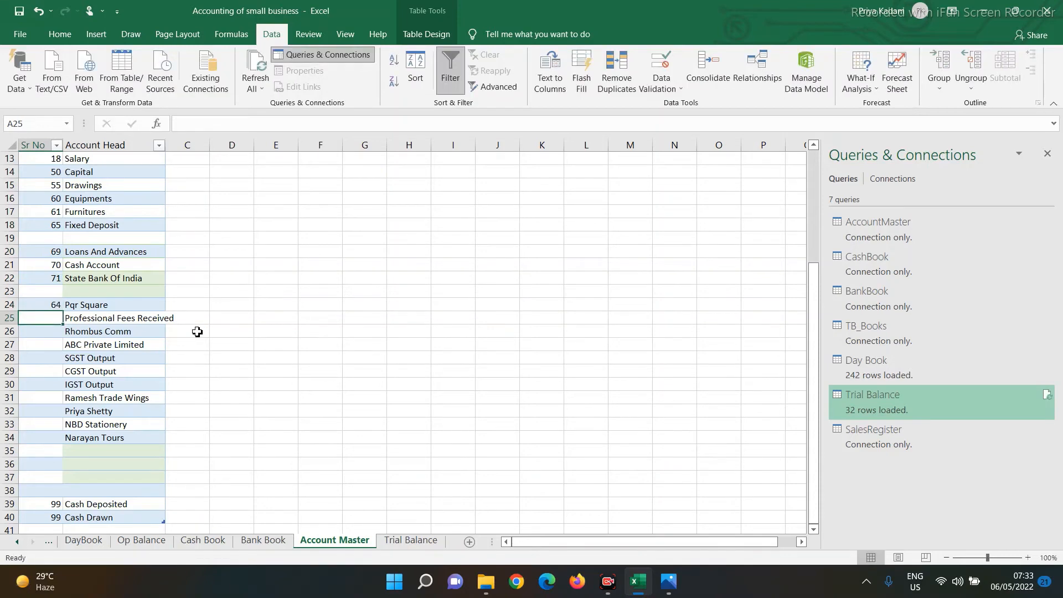
pyautogui.press('Down')
pyautogui.write('64')
pyautogui.press('Return')
pyautogui.write('64')
pyautogui.press('Return')
# Step: Enter Sr No 64 for the four party accounts from Ramesh Trade Wings to Narayan Tours
pyautogui.press('Down')
pyautogui.press('Down')
pyautogui.press('Down')
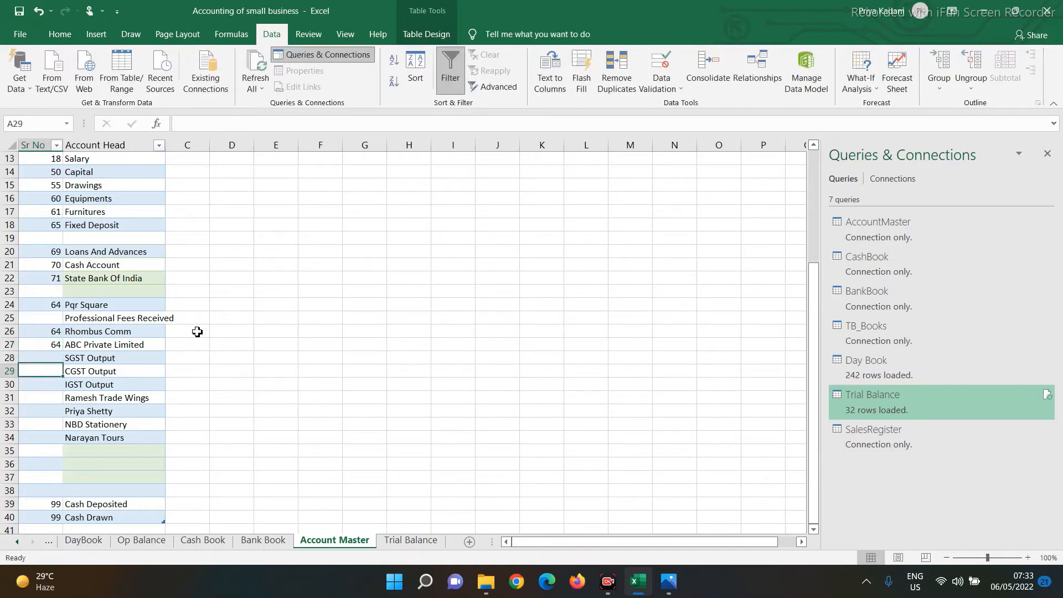
pyautogui.write('6')
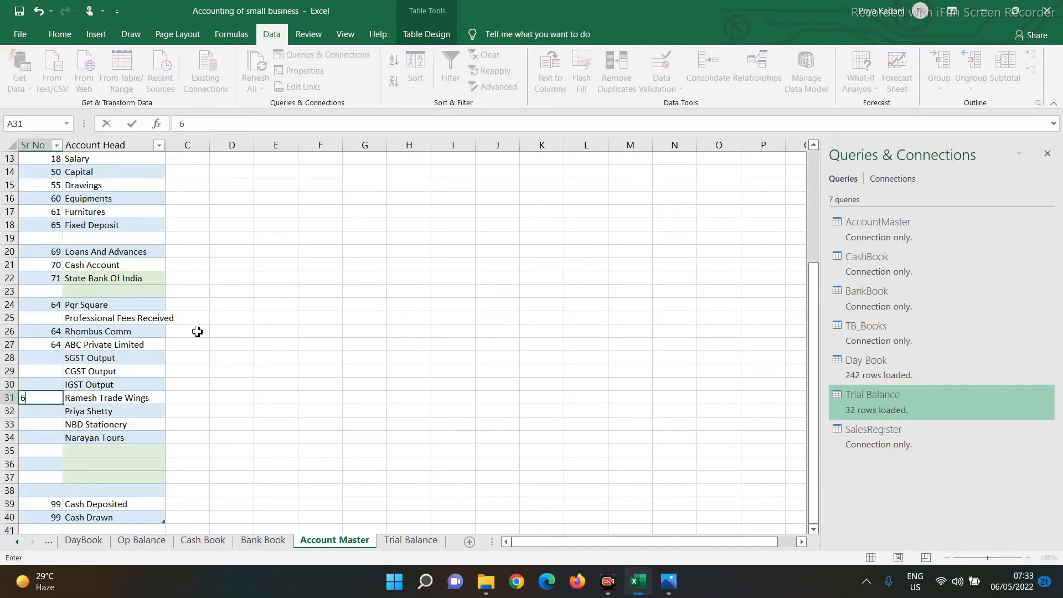
pyautogui.write('4')
pyautogui.press('Return')
pyautogui.press('Down')
pyautogui.write('64')
pyautogui.press('Return')
pyautogui.write('64')
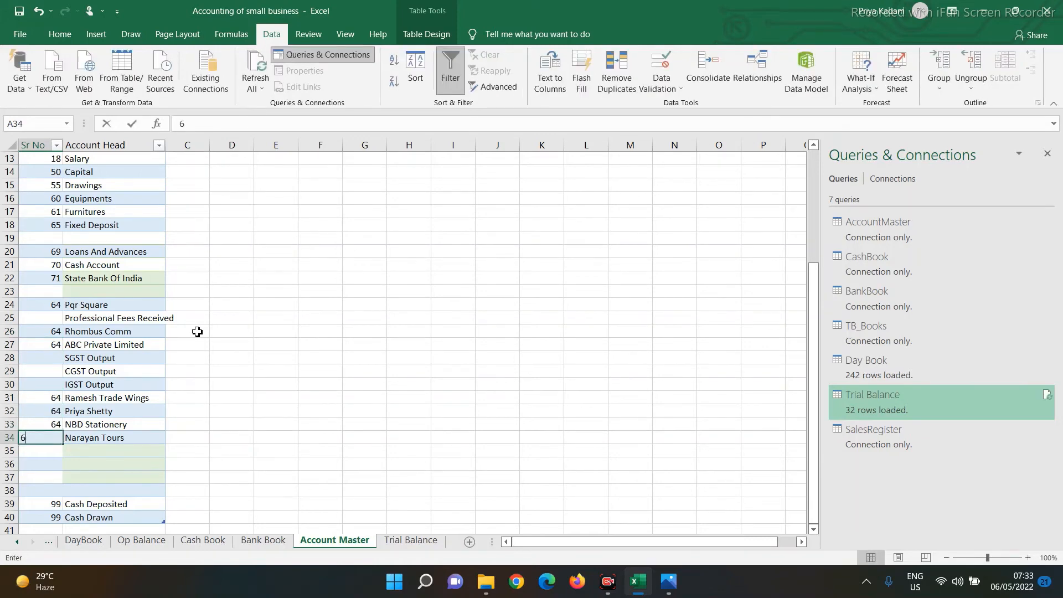
pyautogui.press('Return')
# Step: Move the SGST Output, CGST Output and IGST Output heads out of the table to cells E16:E18
pyautogui.press('Up')
pyautogui.press('Up')
pyautogui.press('Up')
pyautogui.press('Up')
pyautogui.press('Up')
pyautogui.press('Up')
pyautogui.press('Up')
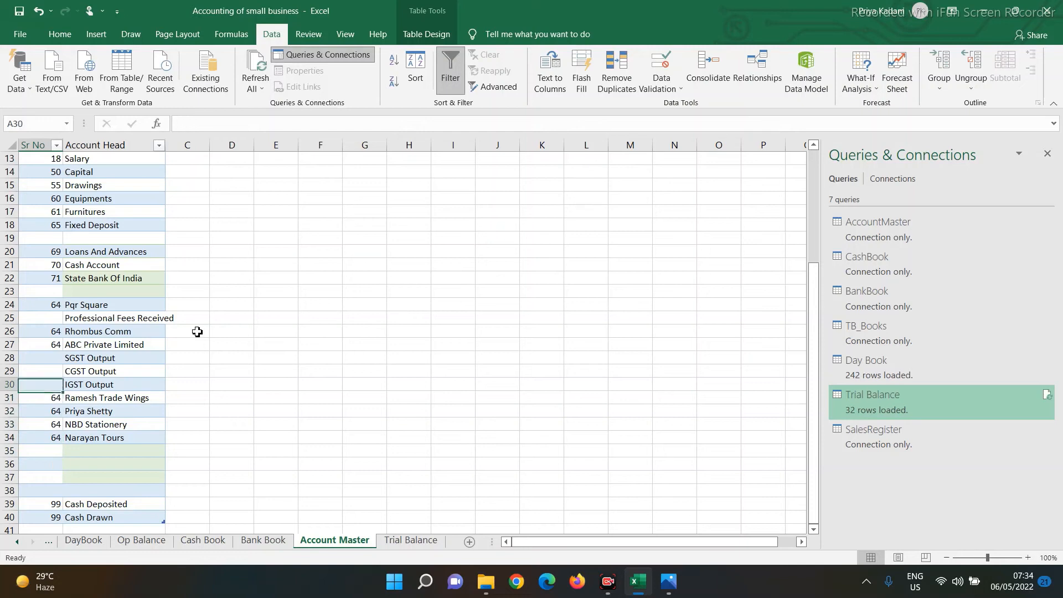
pyautogui.press('Right')
pyautogui.hotkey('shift', 'Down')
pyautogui.hotkey('shift', 'Down')
pyautogui.hotkey('ctrl', 'c')
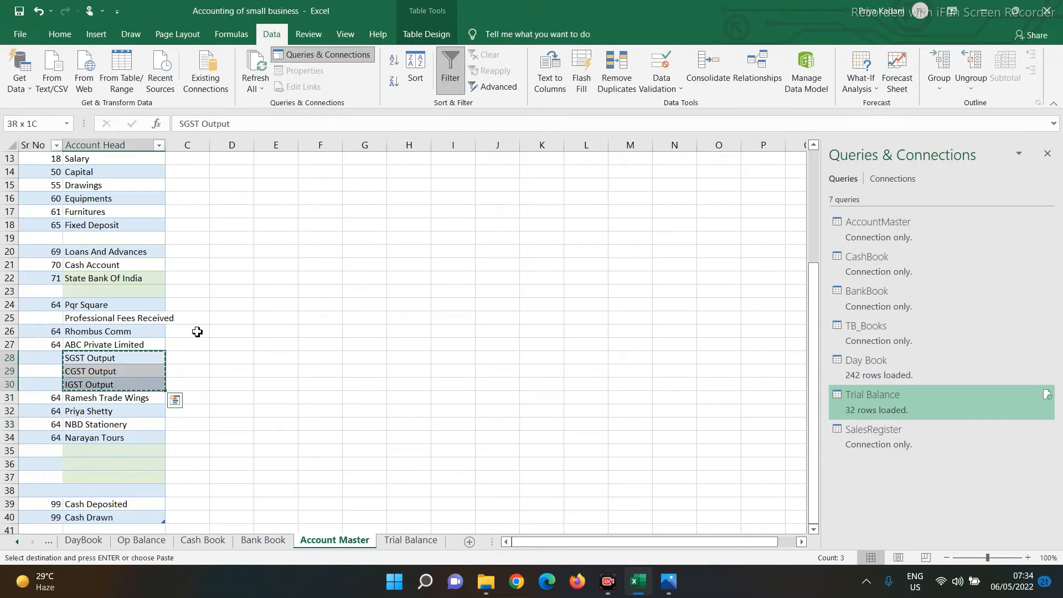
pyautogui.press('Up')
pyautogui.press('Up')
pyautogui.press('Up')
pyautogui.press('Up')
pyautogui.press('Up')
pyautogui.press('Up')
pyautogui.press('Up')
pyautogui.press('Up')
pyautogui.press('Up')
pyautogui.press('Up')
pyautogui.press('Up')
pyautogui.press('Up')
pyautogui.press('Up')
pyautogui.press('Up')
pyautogui.press('Up')
pyautogui.press('Up')
pyautogui.press('Up')
pyautogui.press('Up')
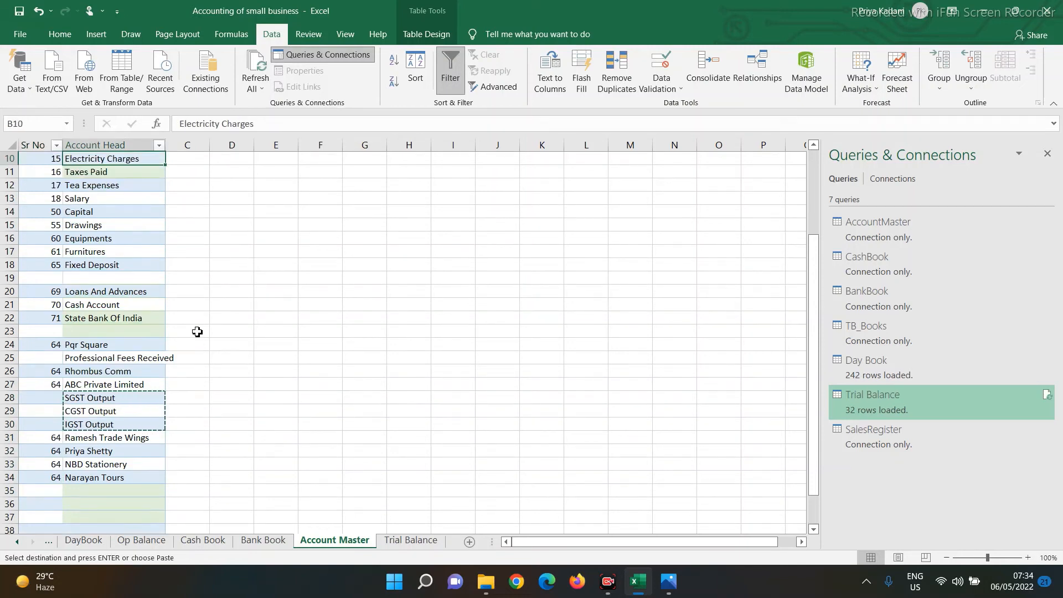
pyautogui.press('Down')
pyautogui.press('Down')
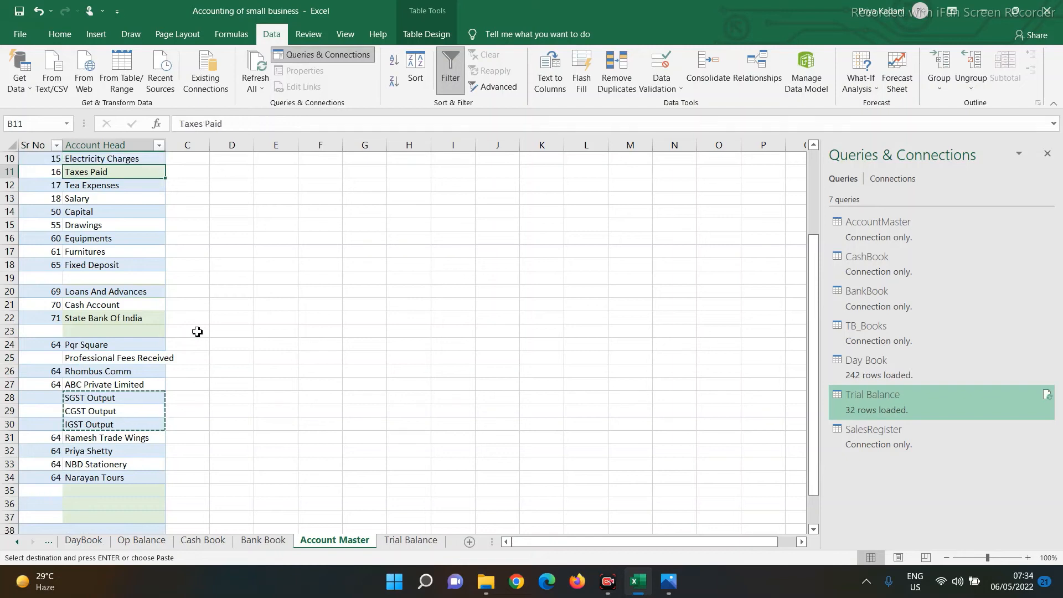
pyautogui.press('Down')
pyautogui.press('Down')
pyautogui.press('Down')
pyautogui.press('Up')
pyautogui.press('Down')
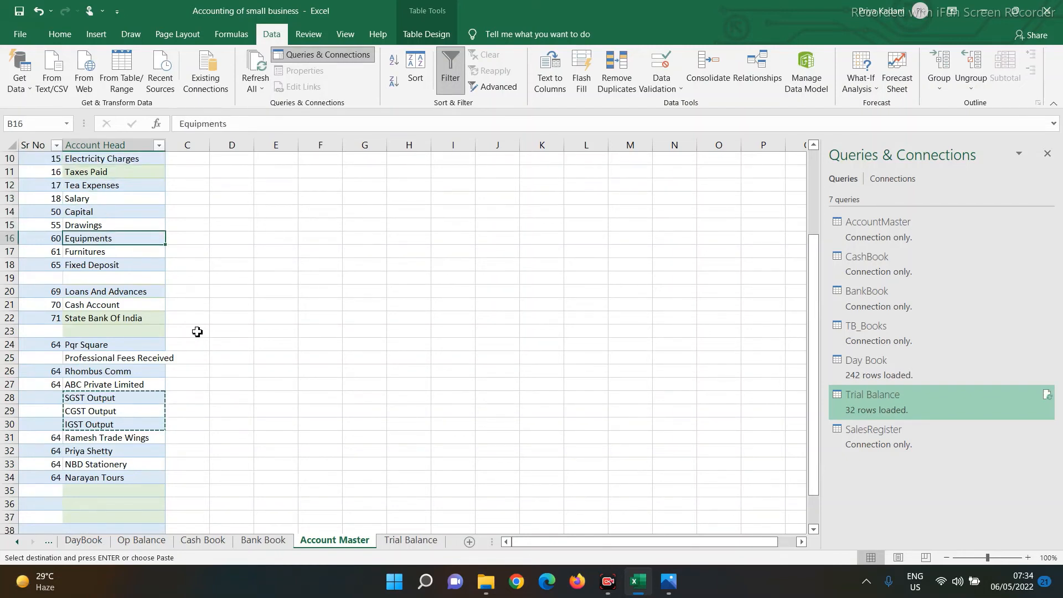
pyautogui.press('Right')
pyautogui.press('Right')
pyautogui.press('Right')
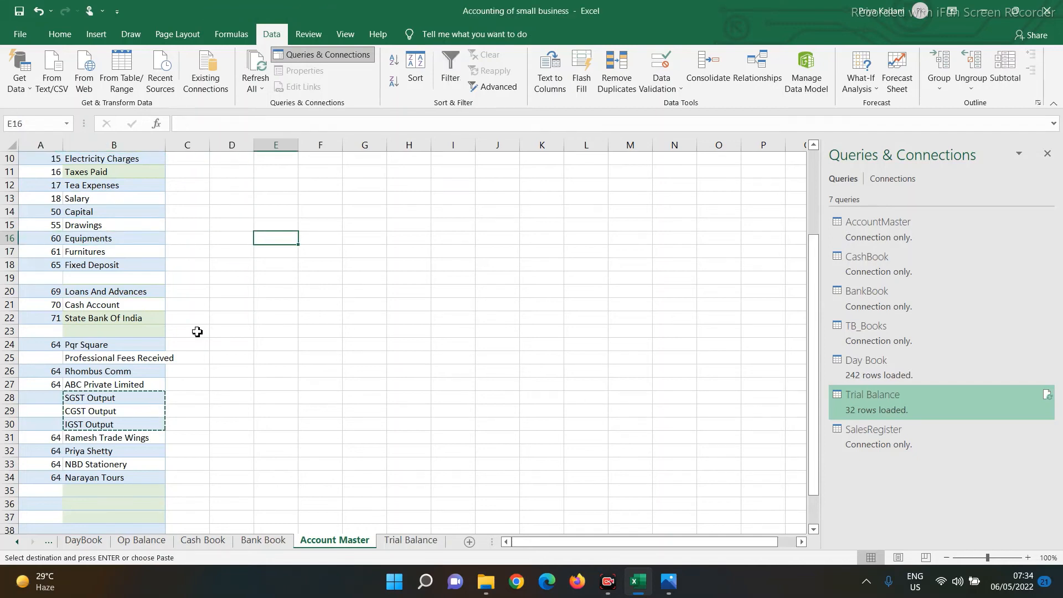
pyautogui.hotkey('ctrl', 'v')
# Step: Enter Sr No 56 in D16:D18 beside the SGST, CGST and IGST Output heads
pyautogui.press('Left')
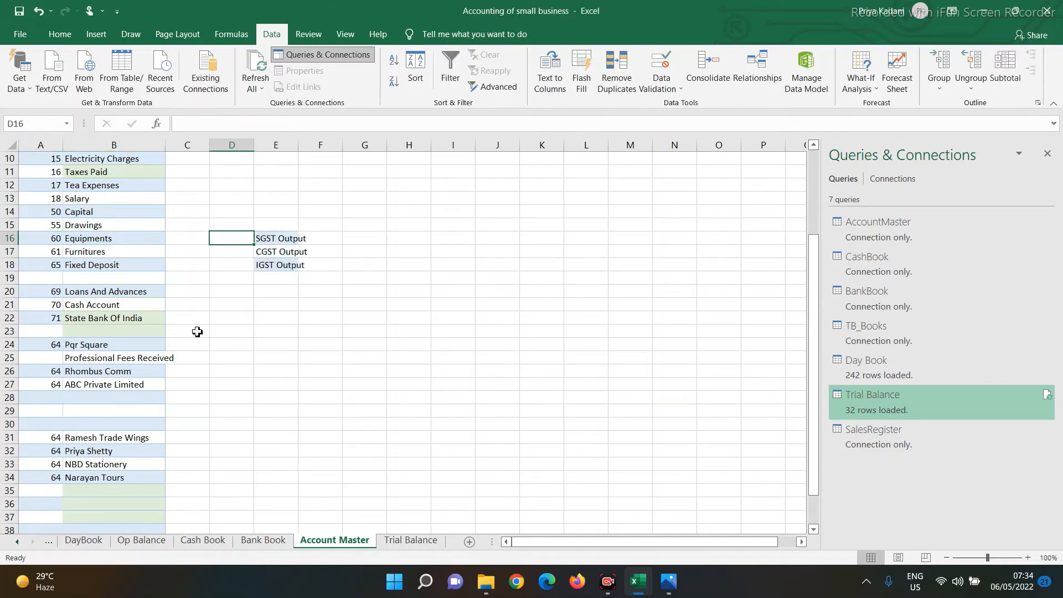
pyautogui.write('56')
pyautogui.press('Return')
pyautogui.press('Right')
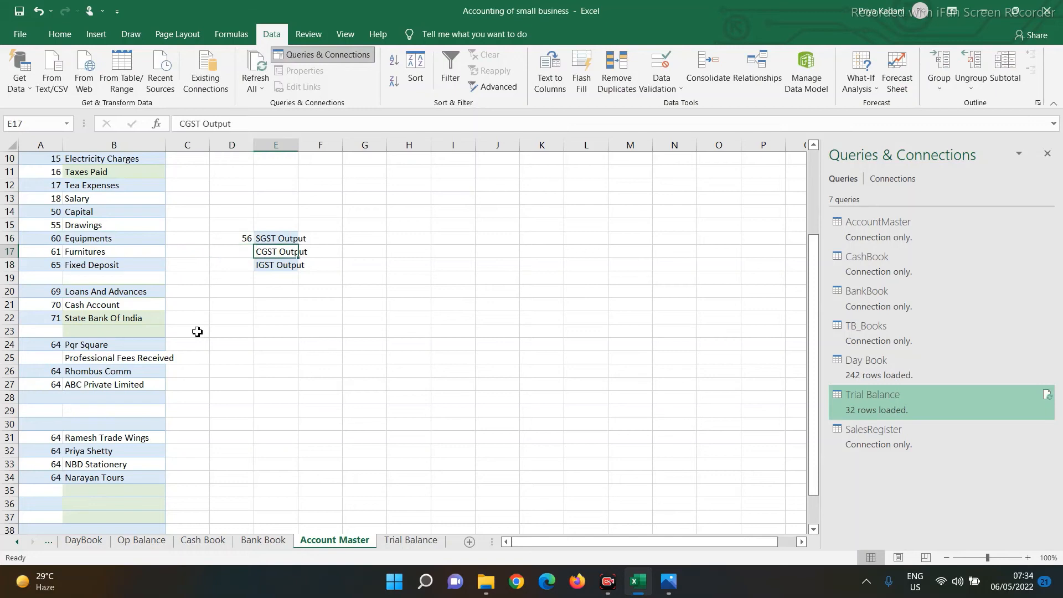
pyautogui.press('Up')
pyautogui.press('Left')
pyautogui.hotkey('ctrl', 'c')
pyautogui.press('Down')
pyautogui.hotkey('shift', 'Down')
pyautogui.hotkey('ctrl', 'v')
# Step: Move the Account Master entries from Equipments through Narayan Tours down three rows, starting at cell A19
pyautogui.press('Left')
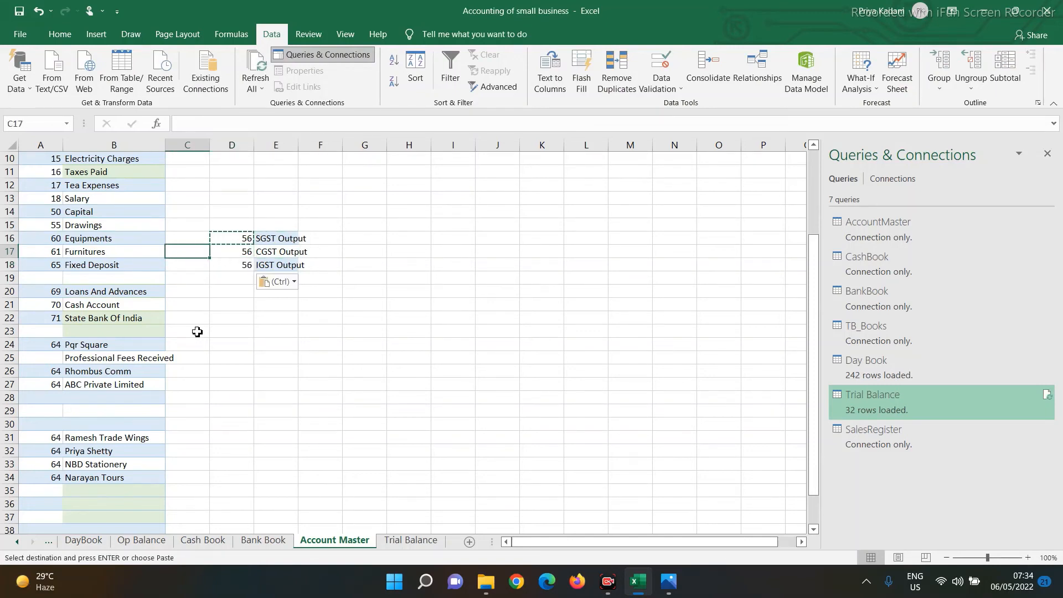
pyautogui.press('Left')
pyautogui.press('Left')
pyautogui.press('Up')
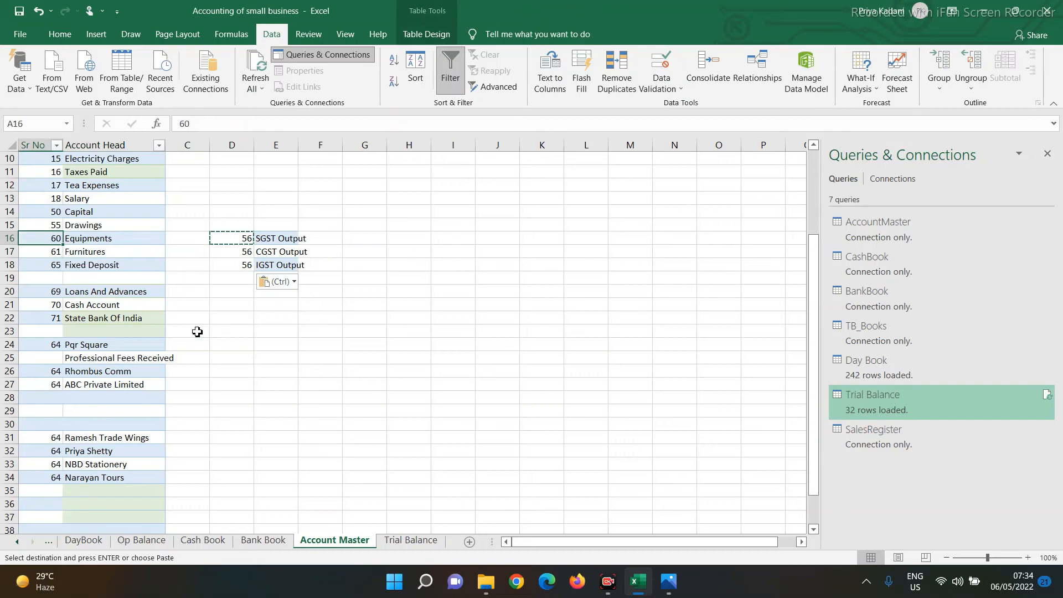
pyautogui.hotkey('shift', 'Right')
pyautogui.hotkey('shift', 'Down')
pyautogui.hotkey('shift', 'Down')
pyautogui.hotkey('shift', 'Down')
pyautogui.hotkey('shift', 'Down')
pyautogui.hotkey('shift', 'Down')
pyautogui.hotkey('shift', 'Down')
pyautogui.hotkey('shift', 'Down')
pyautogui.hotkey('shift', 'Down')
pyautogui.hotkey('shift', 'Down')
pyautogui.hotkey('shift', 'Down')
pyautogui.hotkey('shift', 'Down')
pyautogui.hotkey('shift', 'Down')
pyautogui.hotkey('shift', 'Down')
pyautogui.hotkey('shift', 'Down')
pyautogui.hotkey('shift', 'Down')
pyautogui.hotkey('shift', 'Down')
pyautogui.hotkey('shift', 'Down')
pyautogui.hotkey('shift', 'Down')
pyautogui.hotkey('shift', 'Down')
pyautogui.hotkey('shift', 'Down')
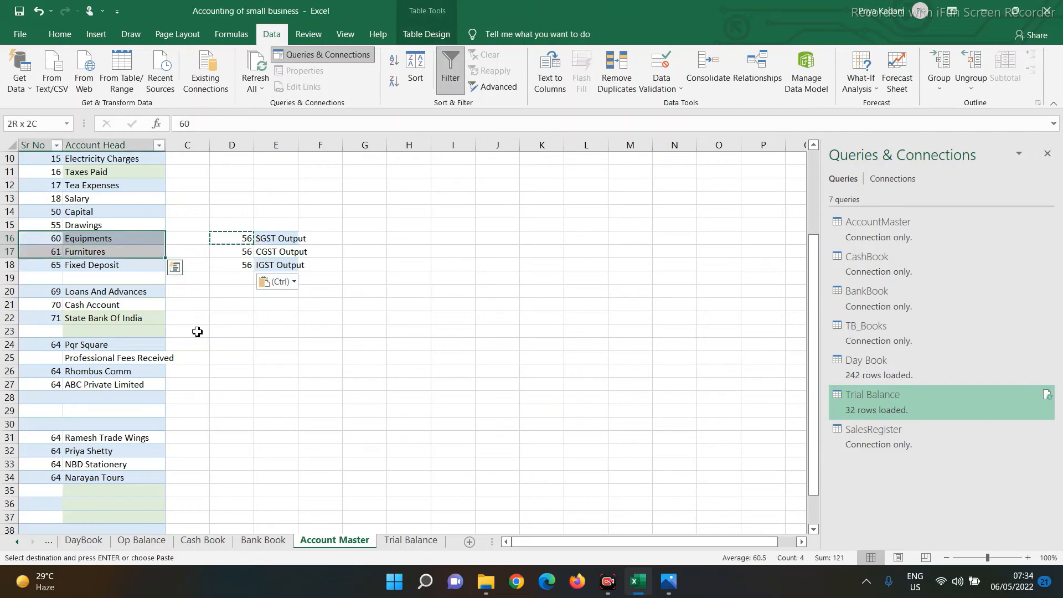
pyautogui.hotkey('shift', 'Up')
pyautogui.hotkey('shift', 'Up')
pyautogui.hotkey('shift', 'Up')
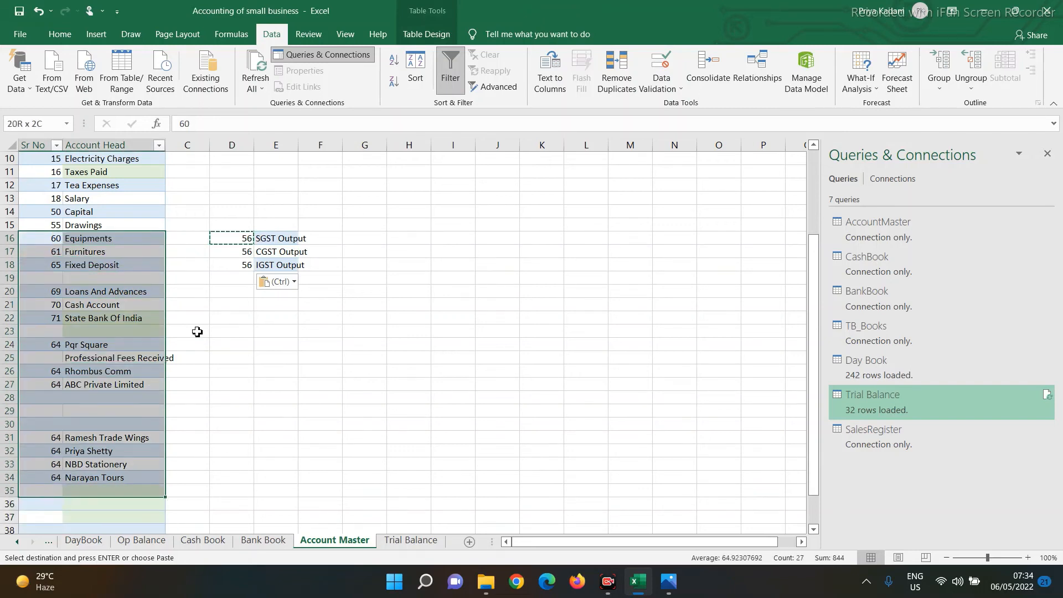
pyautogui.hotkey('ctrl', 'x')
pyautogui.press('Down')
pyautogui.press('Down')
pyautogui.press('Down')
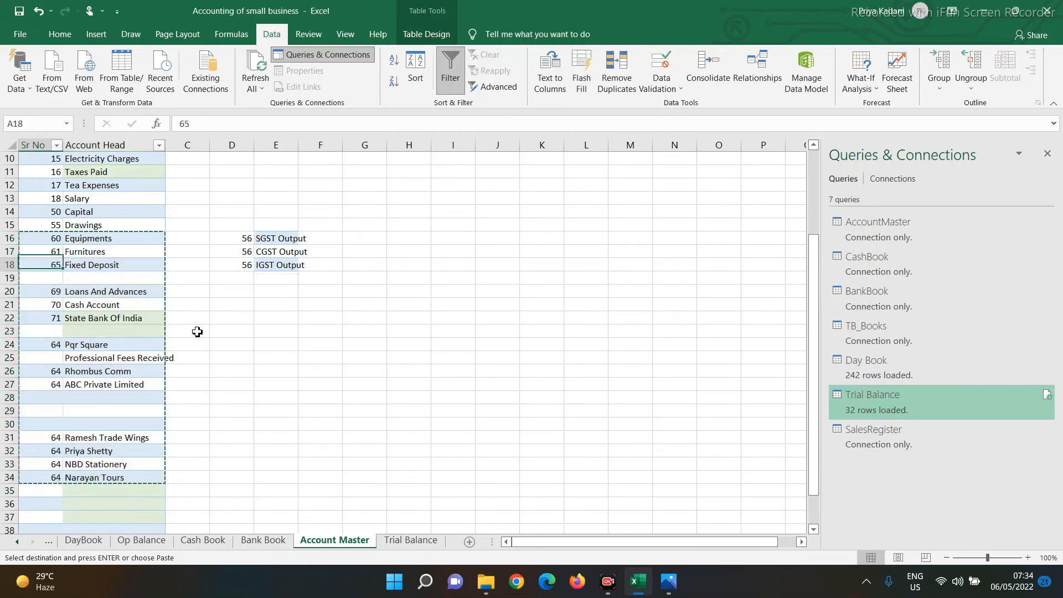
pyautogui.hotkey('ctrl', 'v')
# Step: Move the three numbered SGST, CGST and IGST Output entries from D16:E18 into the empty table rows at A16:B18
pyautogui.press('Right')
pyautogui.press('Right')
pyautogui.press('Right')
pyautogui.press('Right')
pyautogui.press('Up')
pyautogui.press('Up')
pyautogui.press('Up')
pyautogui.press('Left')
pyautogui.hotkey('shift', 'Down')
pyautogui.hotkey('shift', 'Down')
pyautogui.hotkey('shift', 'Right')
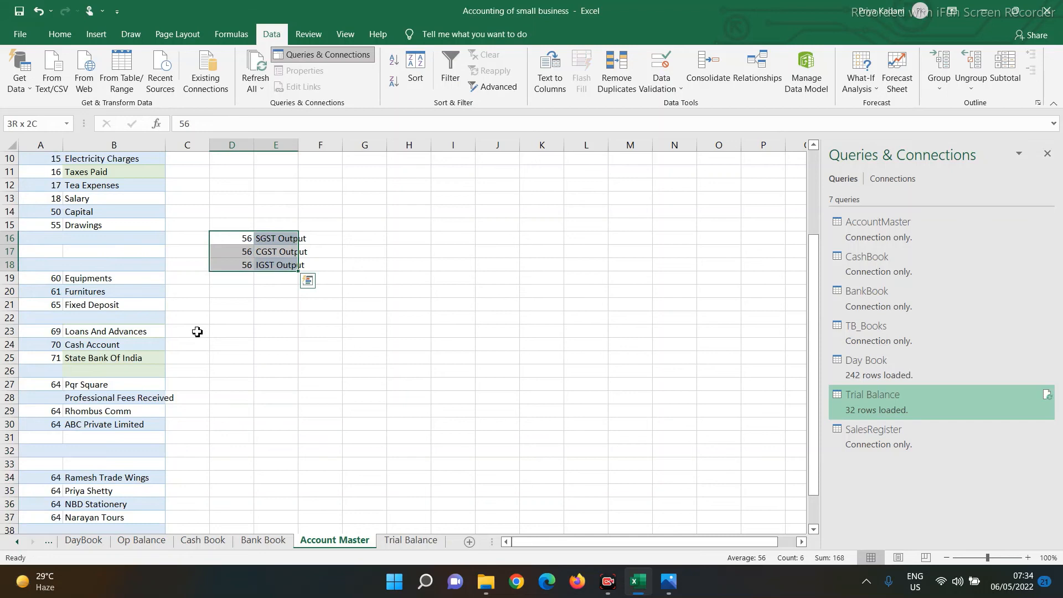
pyautogui.hotkey('ctrl', 'x')
pyautogui.press('Left')
pyautogui.press('Left')
pyautogui.press('Left')
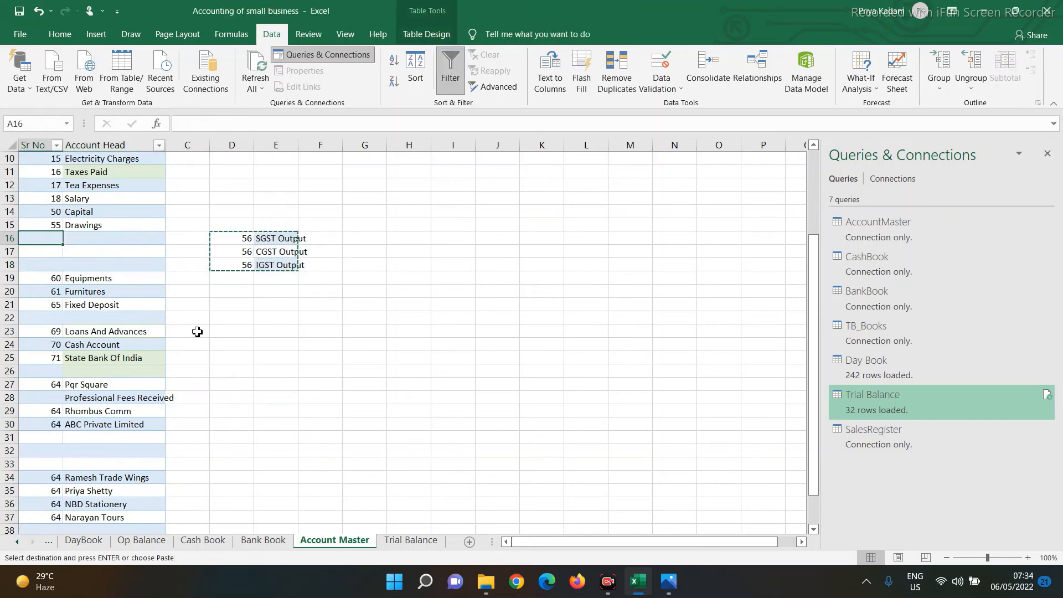
pyautogui.hotkey('ctrl', 'v')
# Step: Move the Professional Fees Received head from cell B28 to the empty cell B4 below Bank Interest
pyautogui.press('Down')
pyautogui.press('Down')
pyautogui.press('Down')
pyautogui.press('Down')
pyautogui.press('Down')
pyautogui.press('Down')
pyautogui.press('Down')
pyautogui.press('Down')
pyautogui.press('Down')
pyautogui.press('Down')
pyautogui.press('Down')
pyautogui.press('Down')
pyautogui.press('Down')
pyautogui.press('Down')
pyautogui.press('Up')
pyautogui.press('Up')
pyautogui.press('Right')
pyautogui.hotkey('ctrl', 'x')
pyautogui.press('Up')
pyautogui.press('Up')
pyautogui.press('Up')
pyautogui.press('Up')
pyautogui.press('Up')
pyautogui.press('Up')
pyautogui.press('Up')
pyautogui.press('Up')
pyautogui.press('Up')
pyautogui.press('Up')
pyautogui.press('Up')
pyautogui.press('Up')
pyautogui.press('Up')
pyautogui.press('Up')
pyautogui.press('Up')
pyautogui.press('Up')
pyautogui.press('Up')
pyautogui.press('Up')
pyautogui.press('Up')
pyautogui.press('Up')
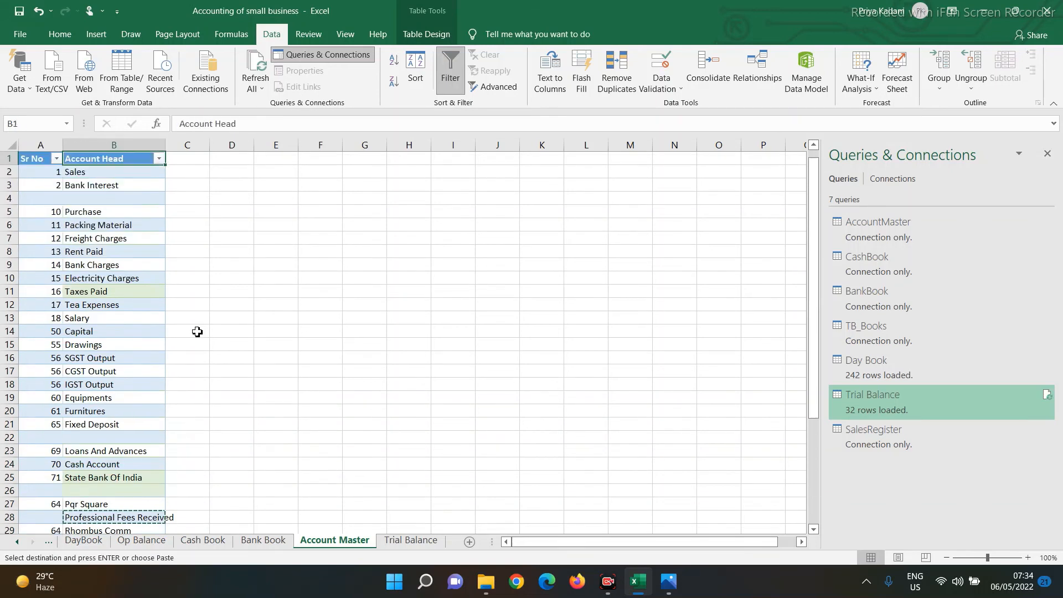
pyautogui.press('Down')
pyautogui.press('Down')
pyautogui.press('Down')
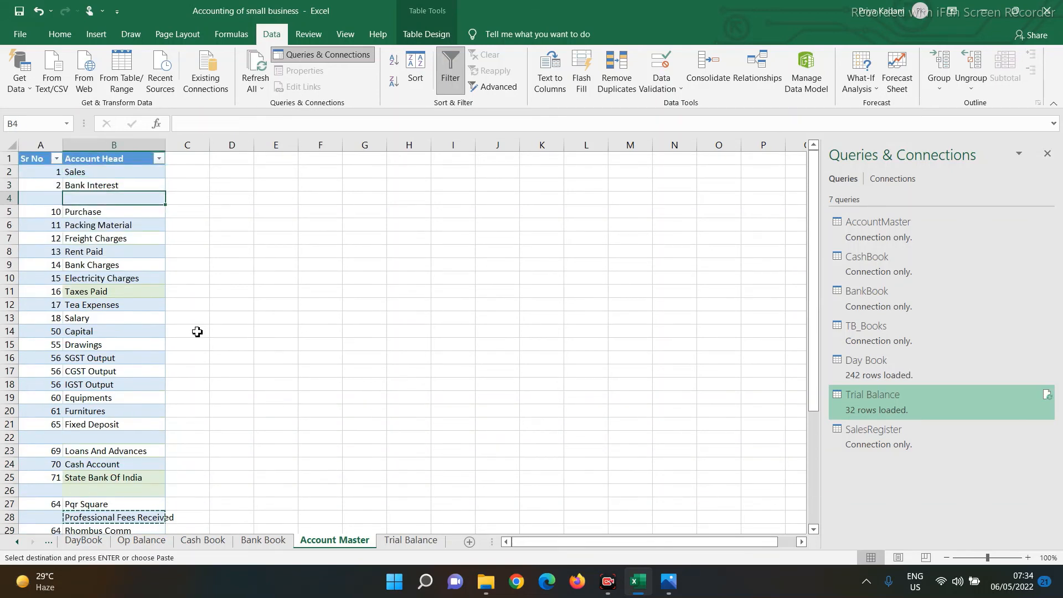
pyautogui.hotkey('ctrl', 'v')
# Step: Enter Sr No 1 for the Professional Fees Received head in cell A4
pyautogui.press('Left')
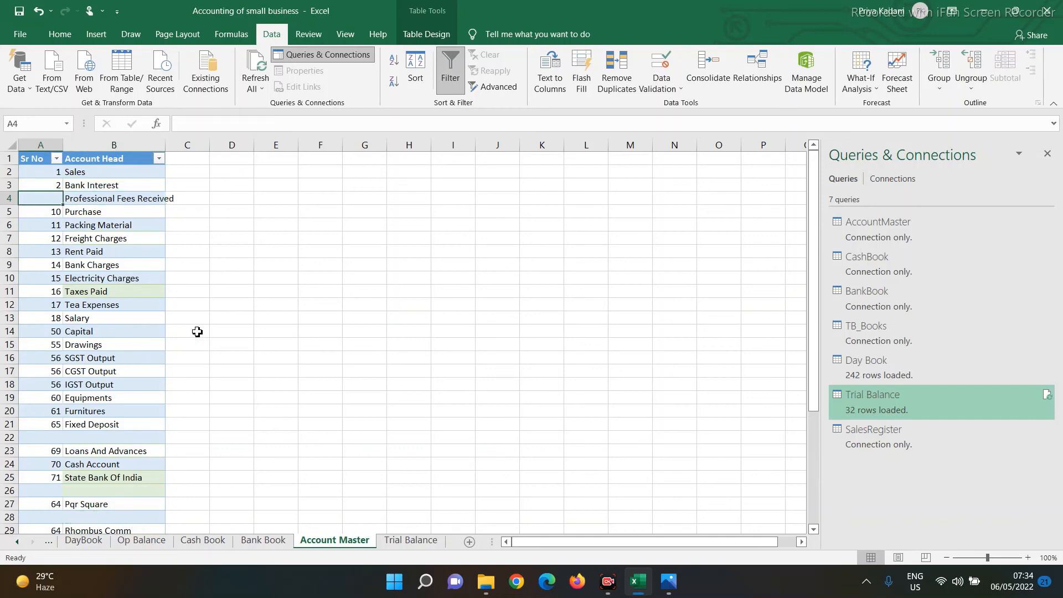
pyautogui.write('1')
pyautogui.press('Up')
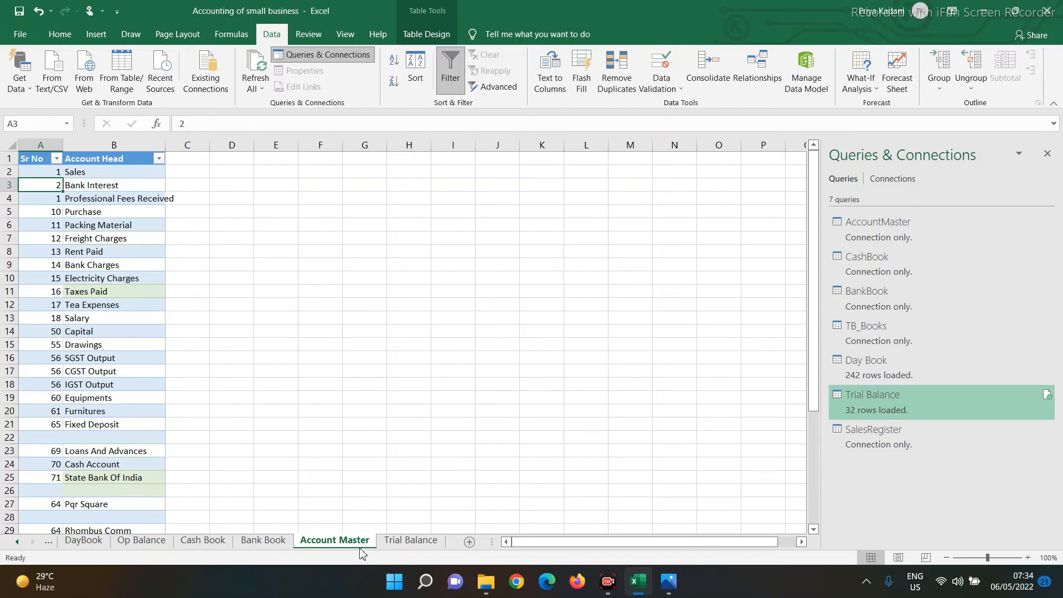
# Step: Refresh all queries from the Trial Balance sheet and select the Net Debit column to check its sum
pyautogui.click(410, 542)
pyautogui.click(256, 78)
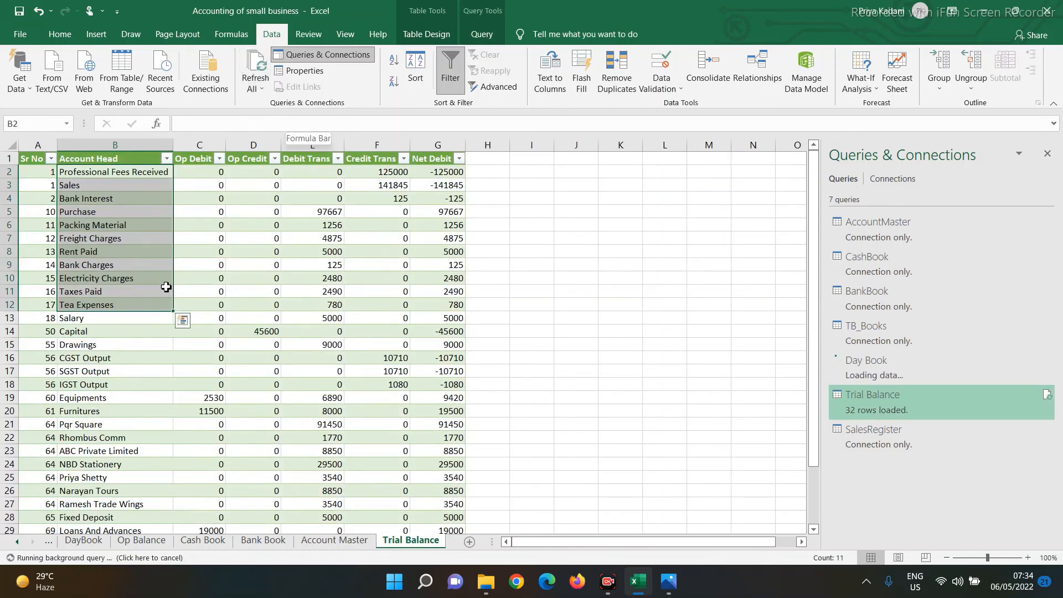
pyautogui.scroll(-6, 167, 283)
pyautogui.scroll(5, 173, 283)
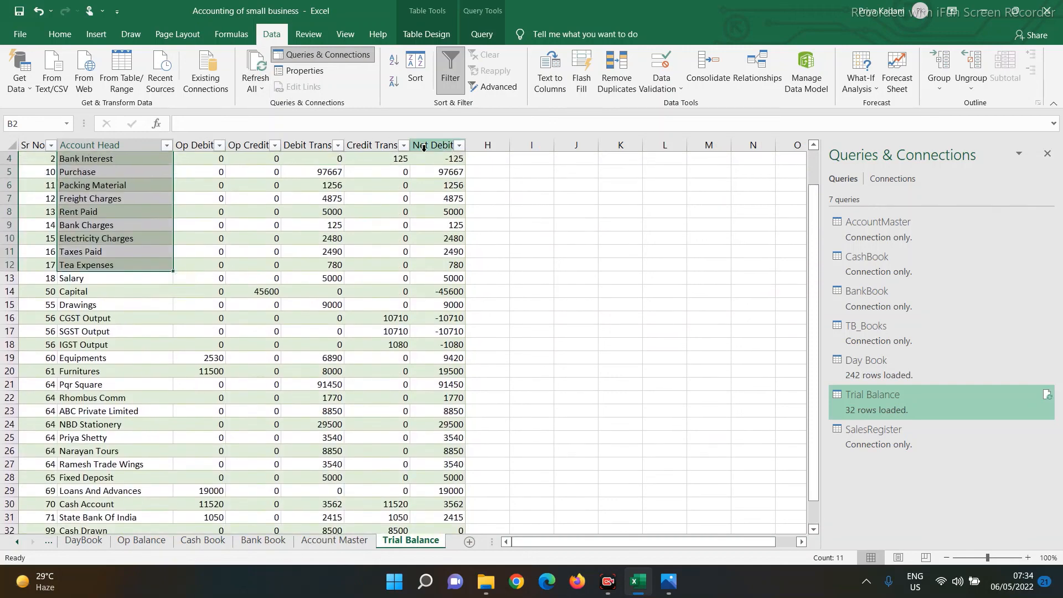
pyautogui.click(424, 141)
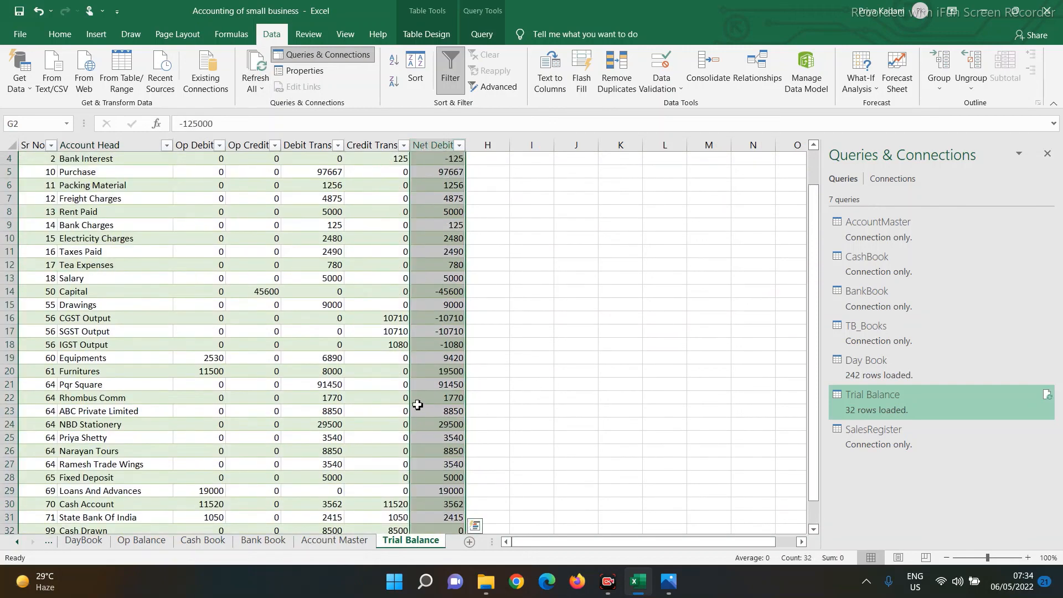